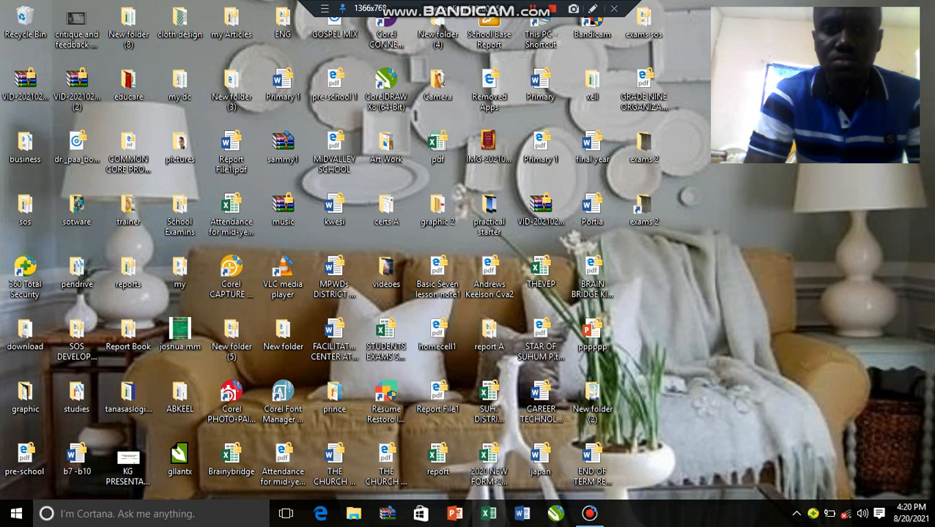
# Open Excel and create a new blank workbook
pyautogui.click(489, 513)
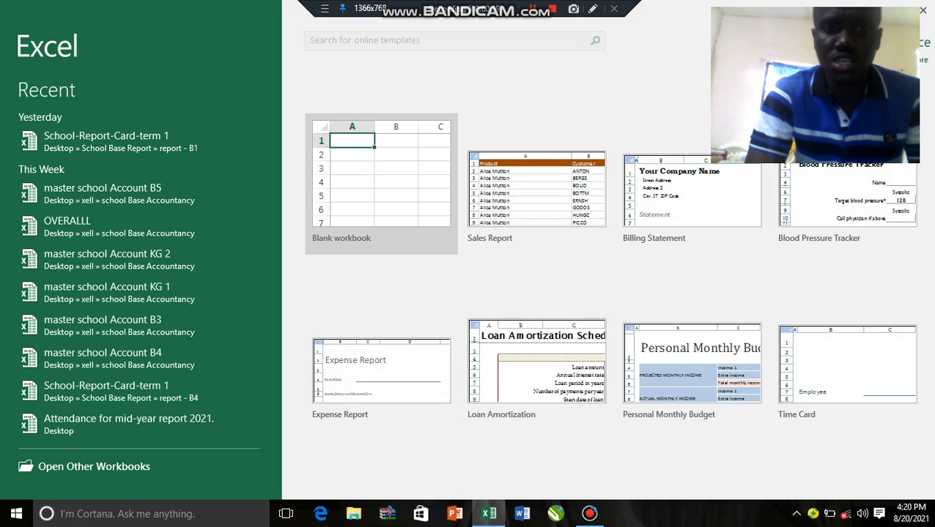
pyautogui.click(392, 211)
pyautogui.click(392, 211)
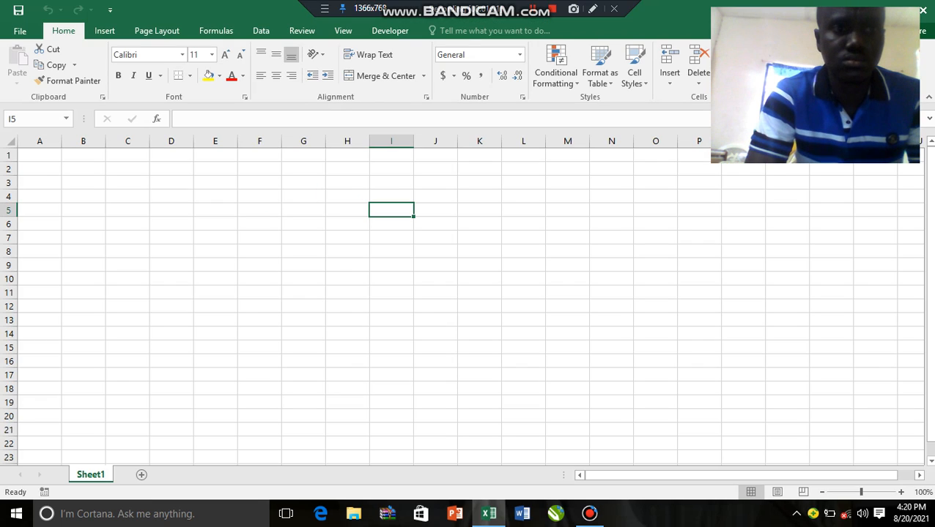
# Widen column A to about three times its default width to make room for item names
pyautogui.moveTo(303, 223); pyautogui.dragTo(171, 183)
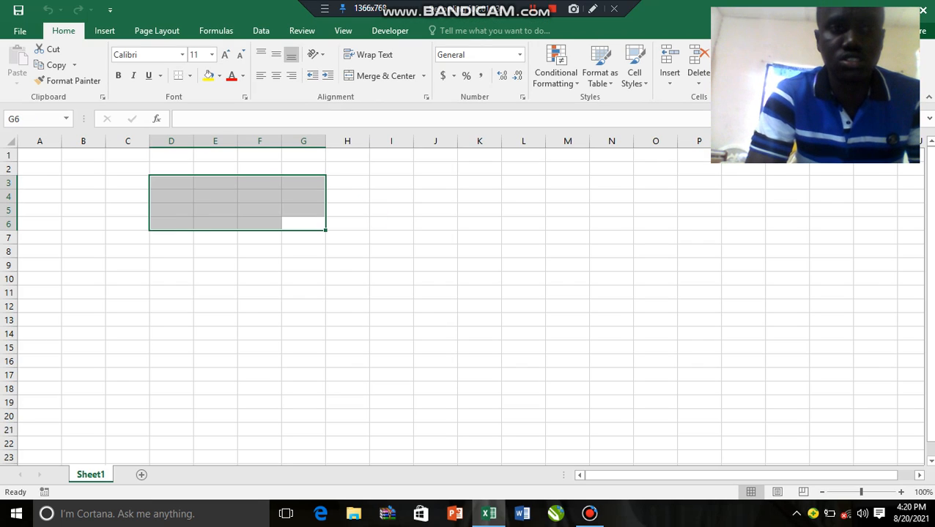
pyautogui.click(84, 196)
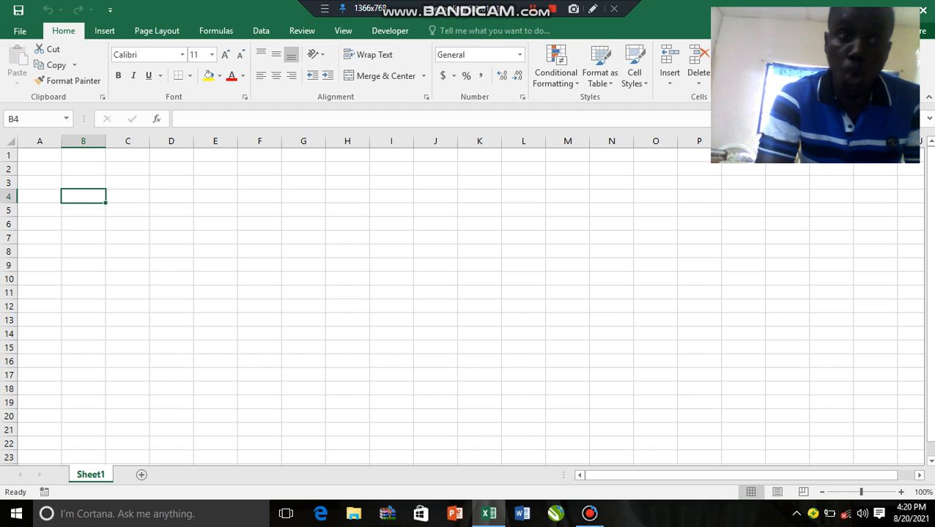
pyautogui.moveTo(62, 140); pyautogui.dragTo(157, 141)
# Enter the column heading ITEMS in cell A4
pyautogui.click(87, 197)
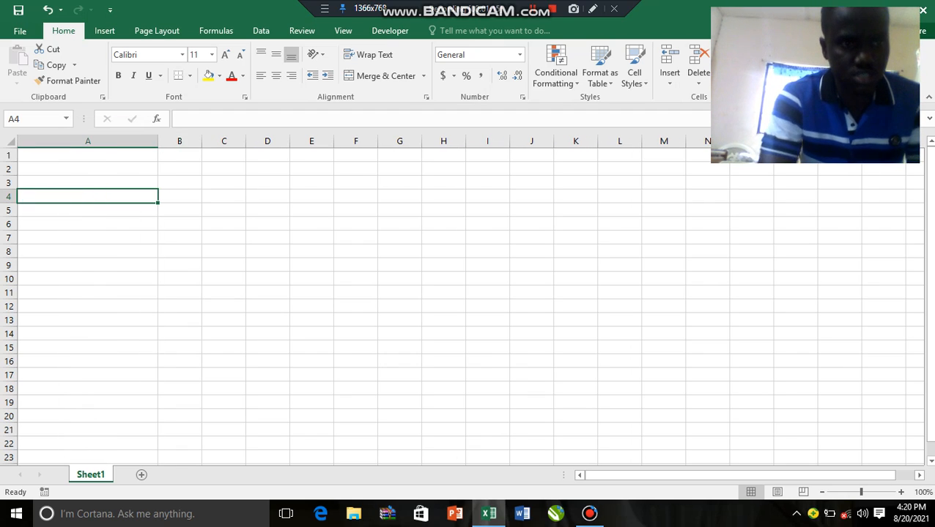
pyautogui.write('IT')
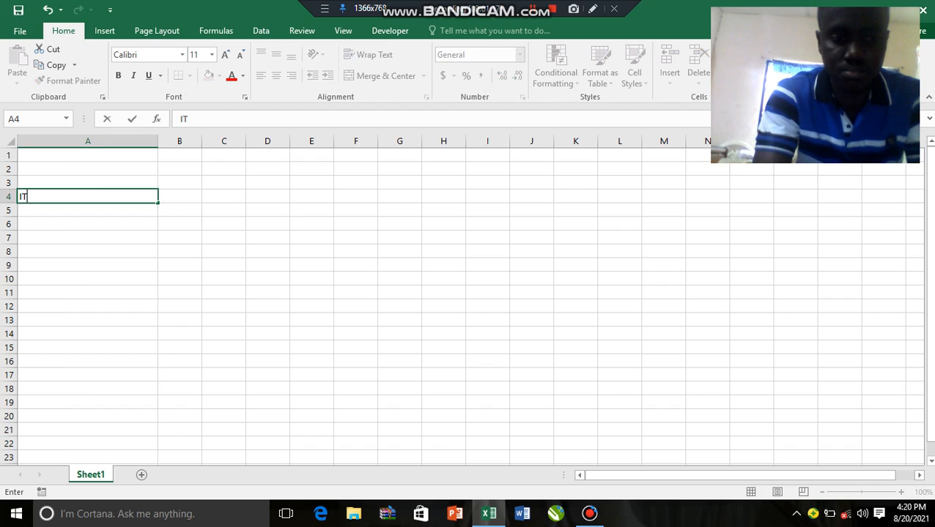
pyautogui.write('EMS')
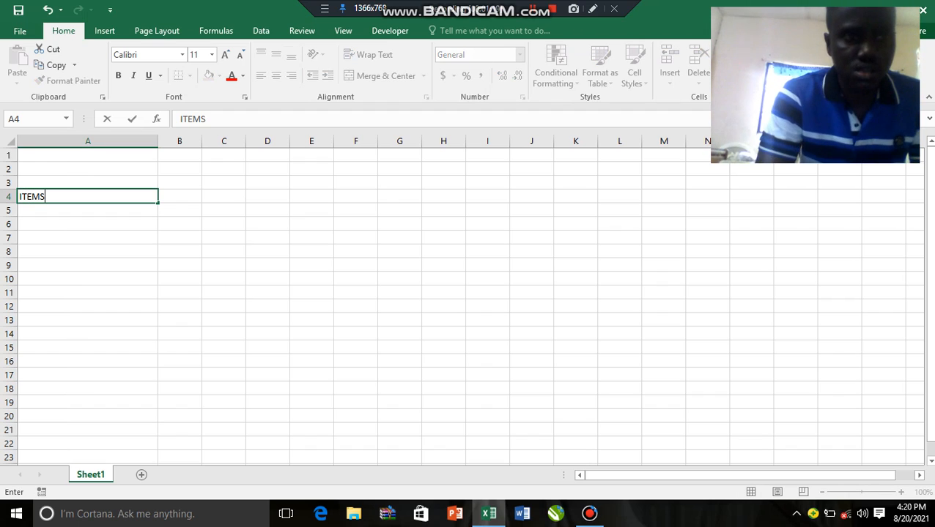
pyautogui.press('Return')
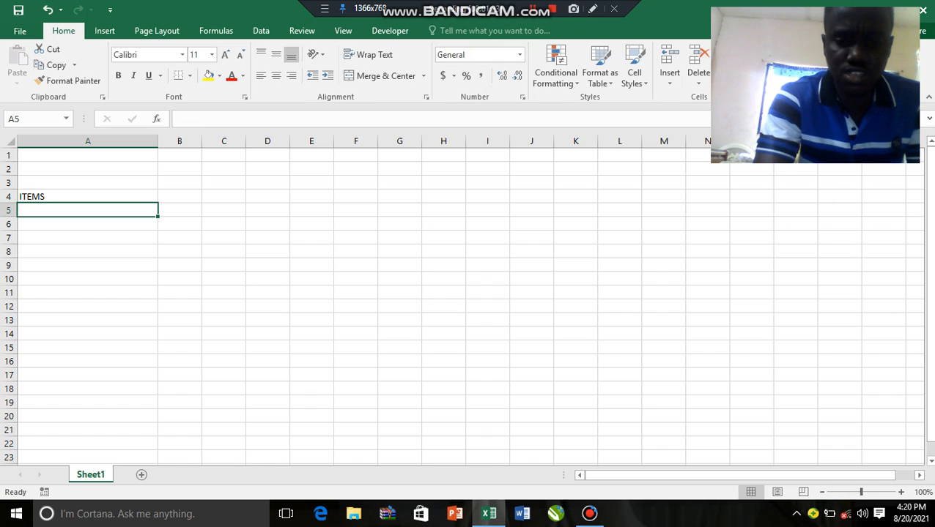
# Leave row 5 blank and enter "mathematical set" as the first item in cell A6
pyautogui.press('Right')
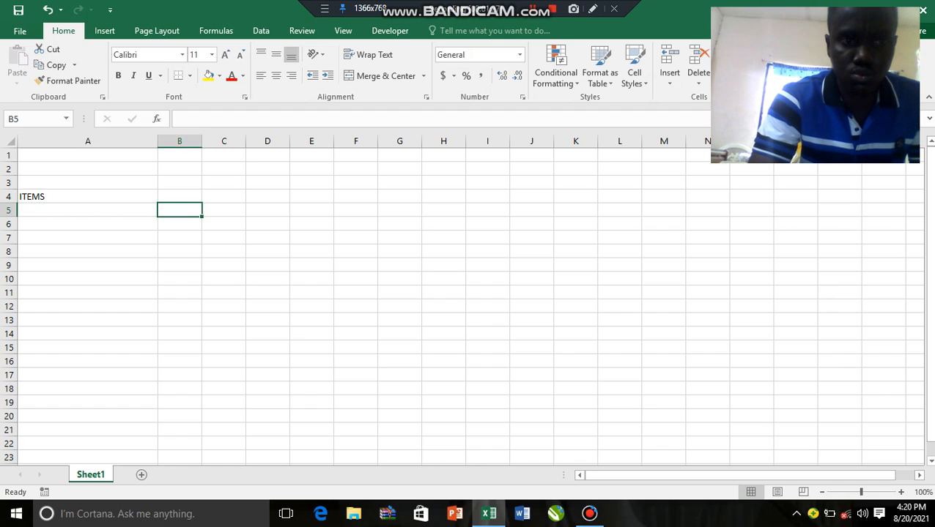
pyautogui.press('Return')
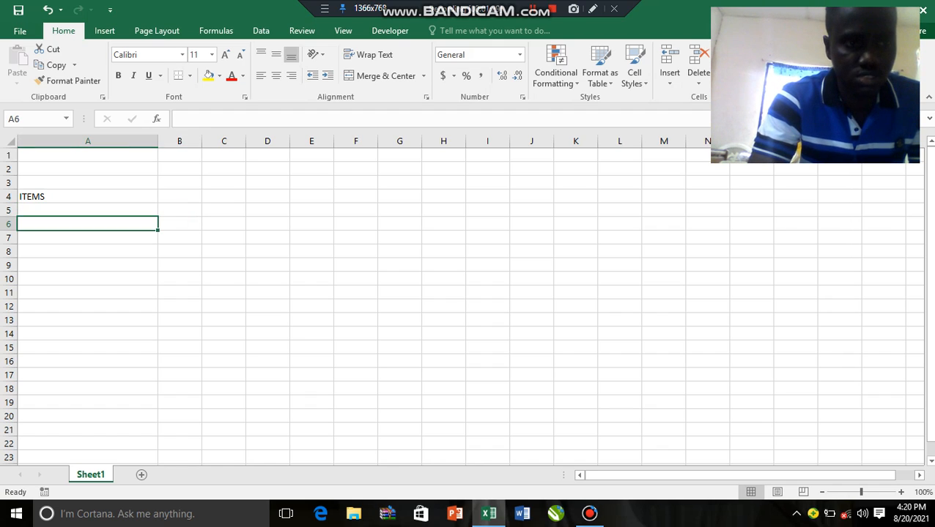
pyautogui.write('ma')
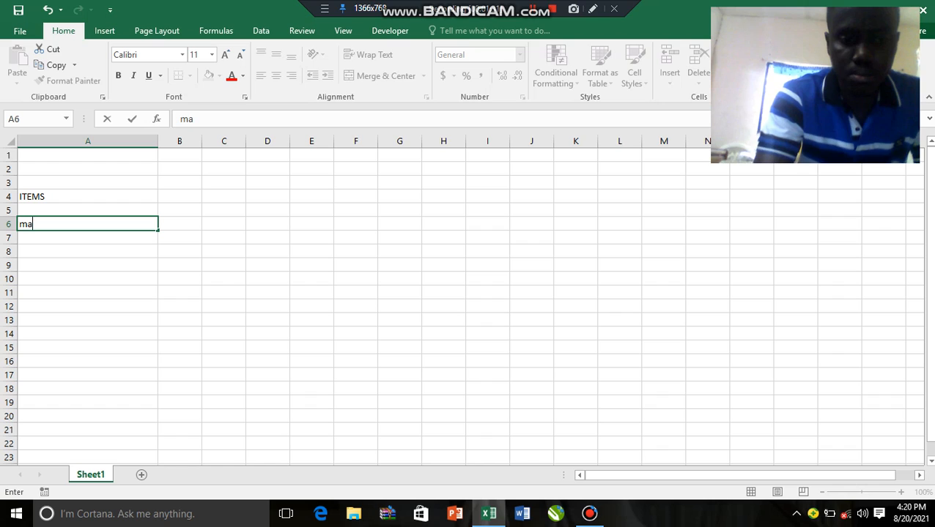
pyautogui.write('themat')
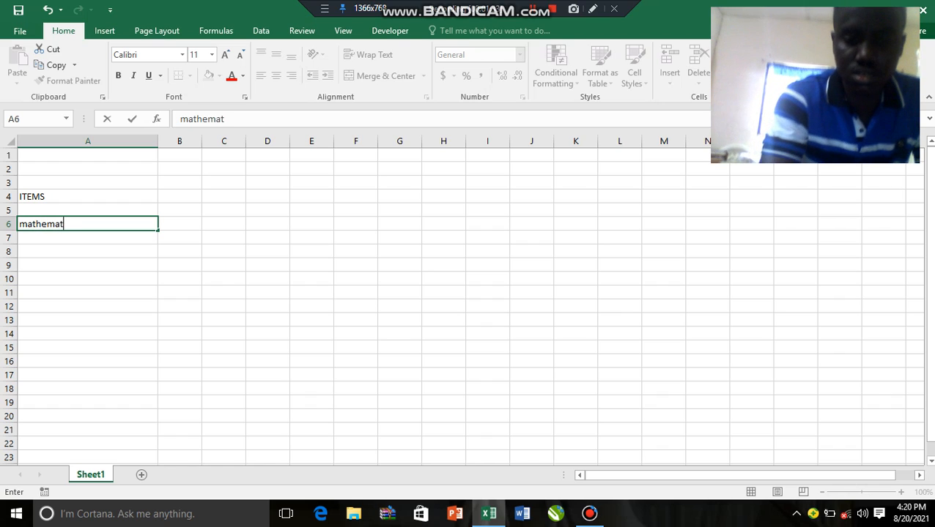
pyautogui.write('ical')
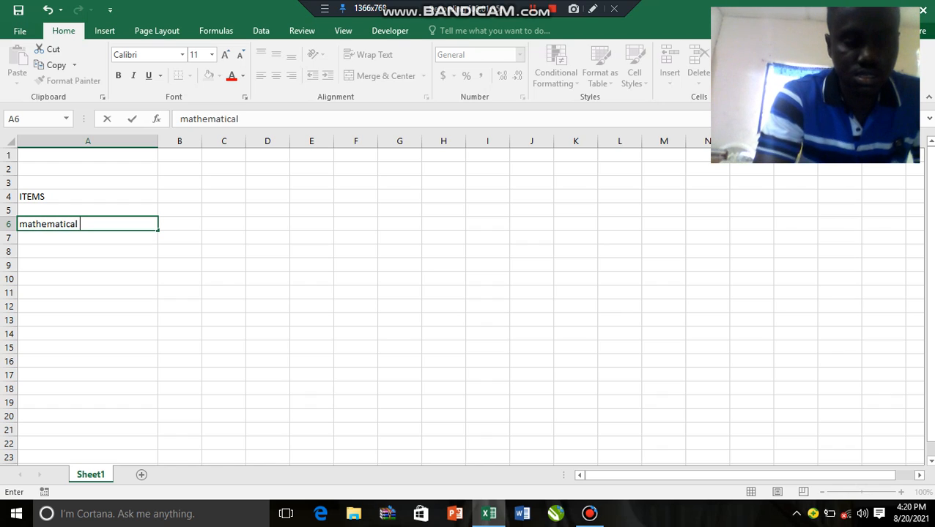
pyautogui.write(' set')
pyautogui.press('Return')
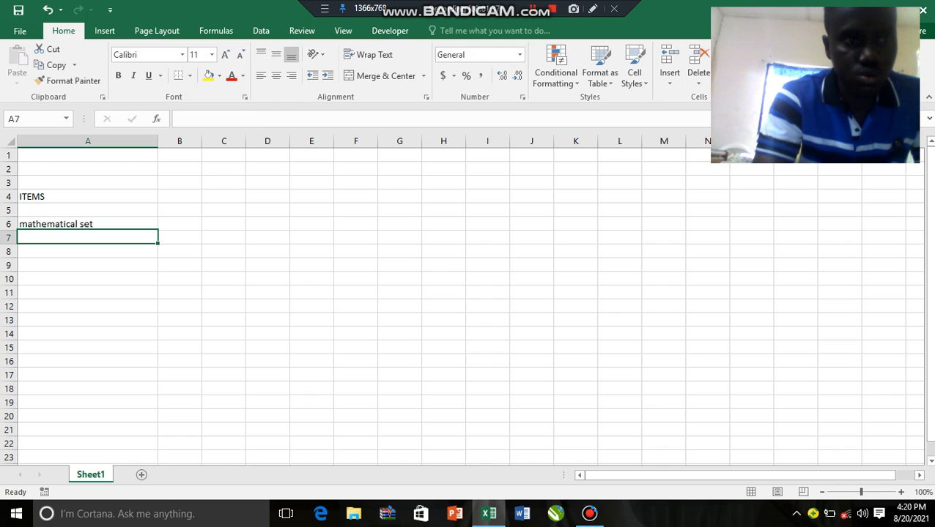
# Add "drawing board" in cell A7 and "sketch pad" in cell A8 of the item list
pyautogui.write('dr')
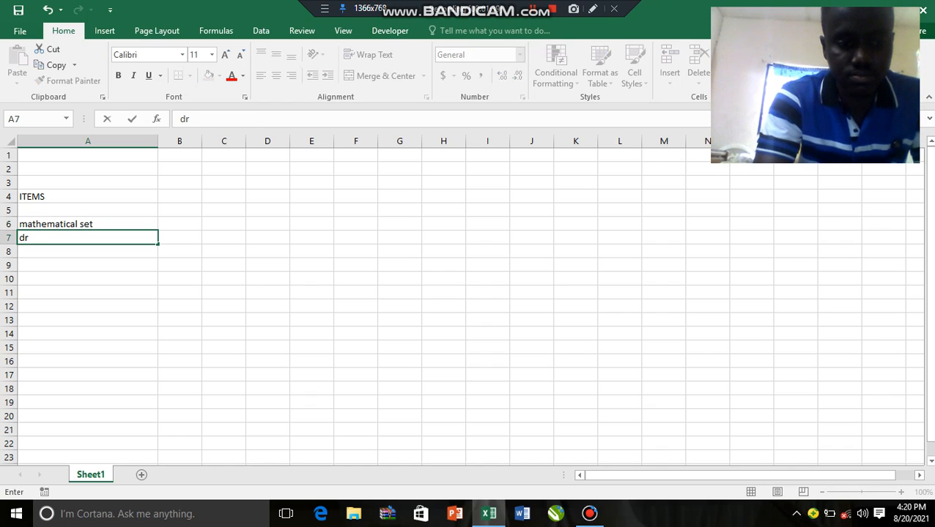
pyautogui.write('awing bo')
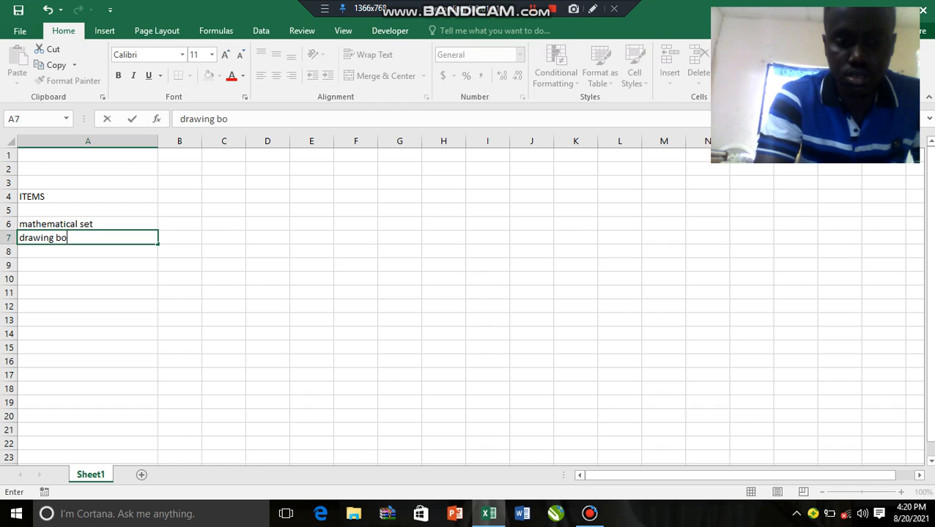
pyautogui.write('ard')
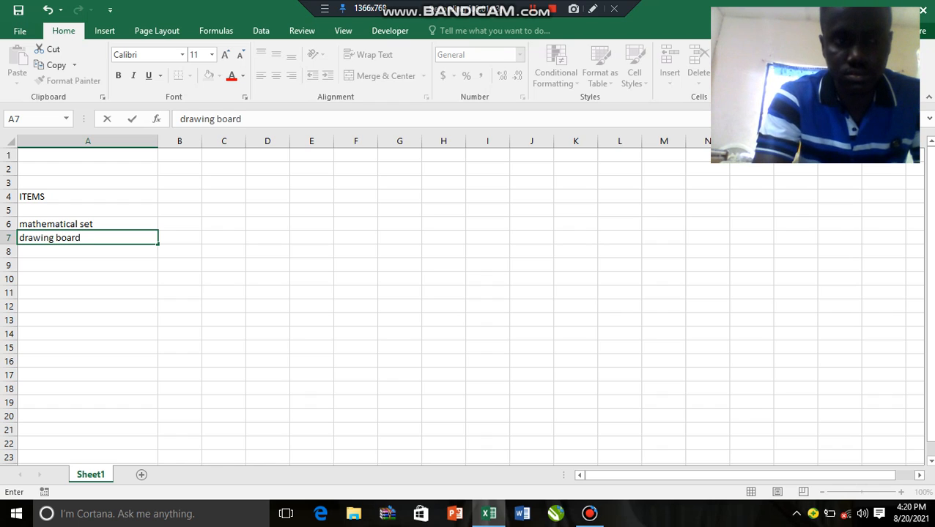
pyautogui.press('Return')
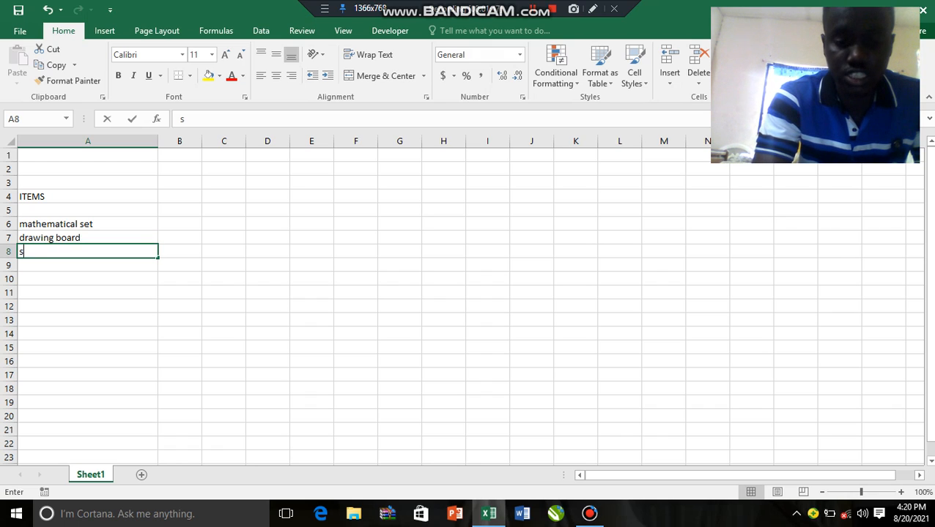
pyautogui.write('sketch')
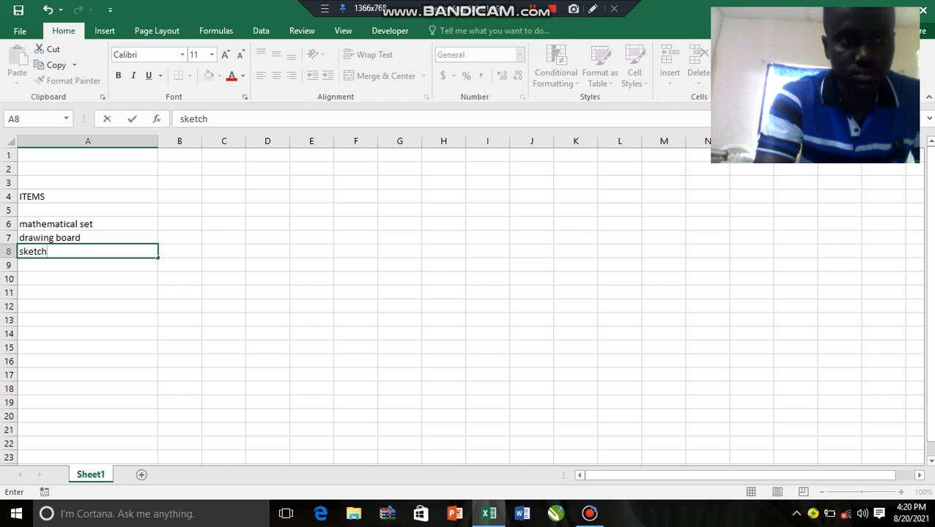
pyautogui.write(' pad')
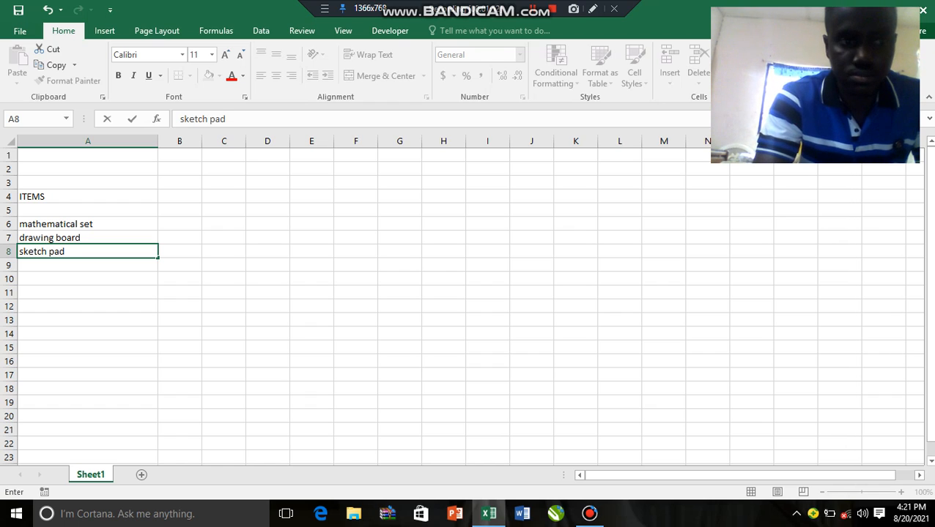
pyautogui.press('Return')
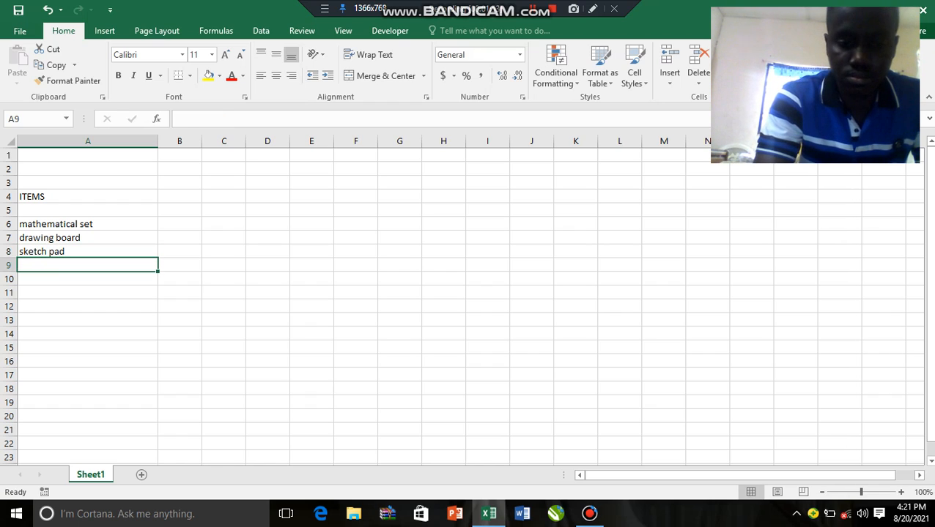
# Enter "pencil" in both cell A9 and cell A10 of the item list
pyautogui.write('penci')
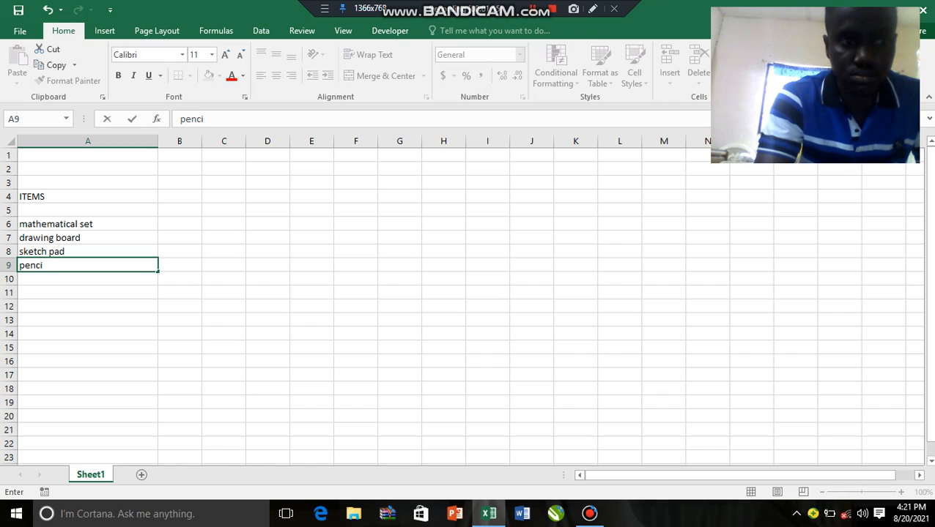
pyautogui.write('l')
pyautogui.press('Return')
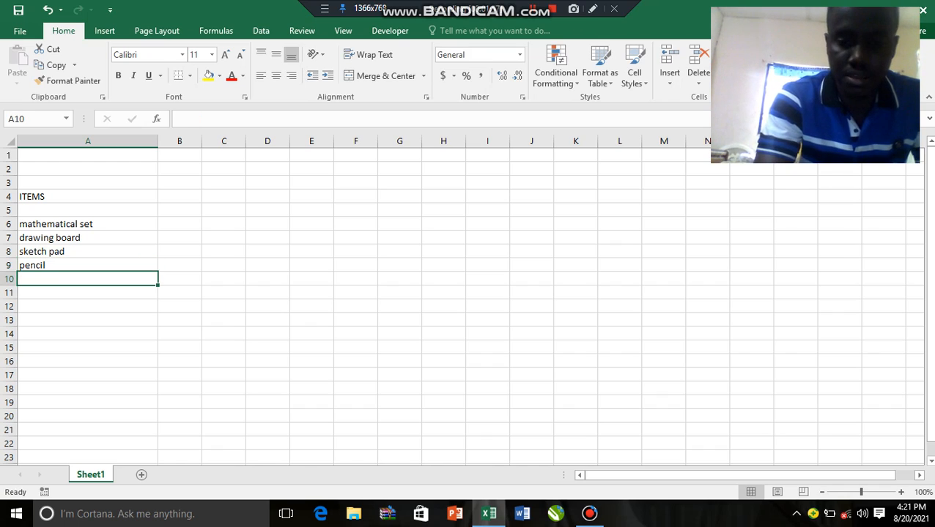
pyautogui.write('pencil')
pyautogui.press('Return')
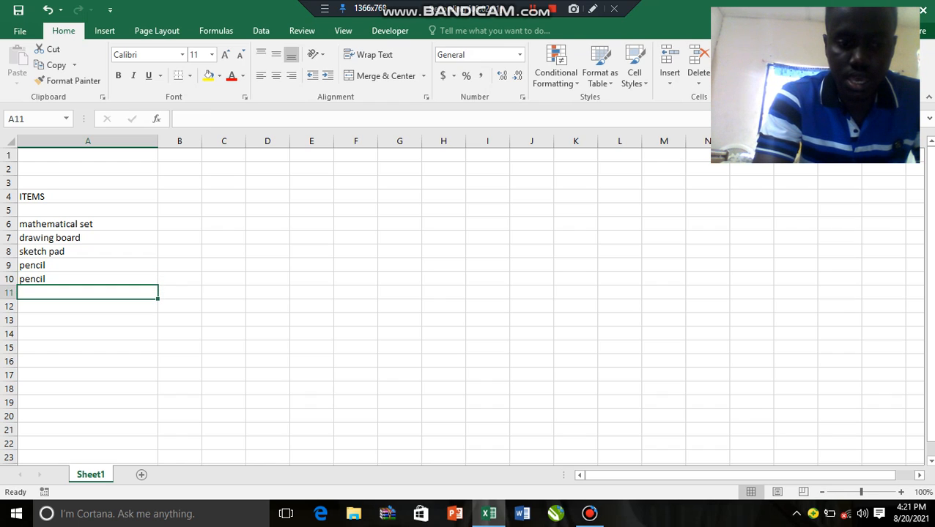
# Add "exercise book" in cell A11 and "note book" in cell A12 of the item list
pyautogui.write('ex')
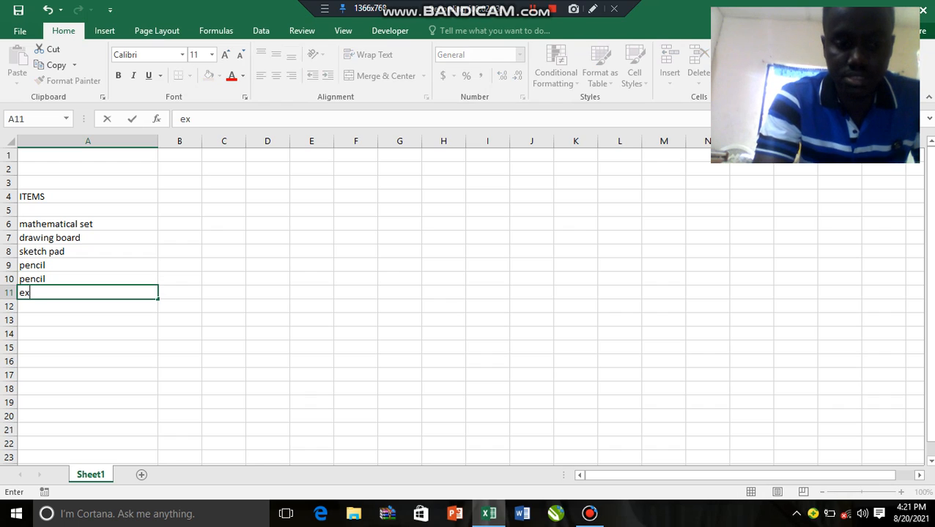
pyautogui.write('erc')
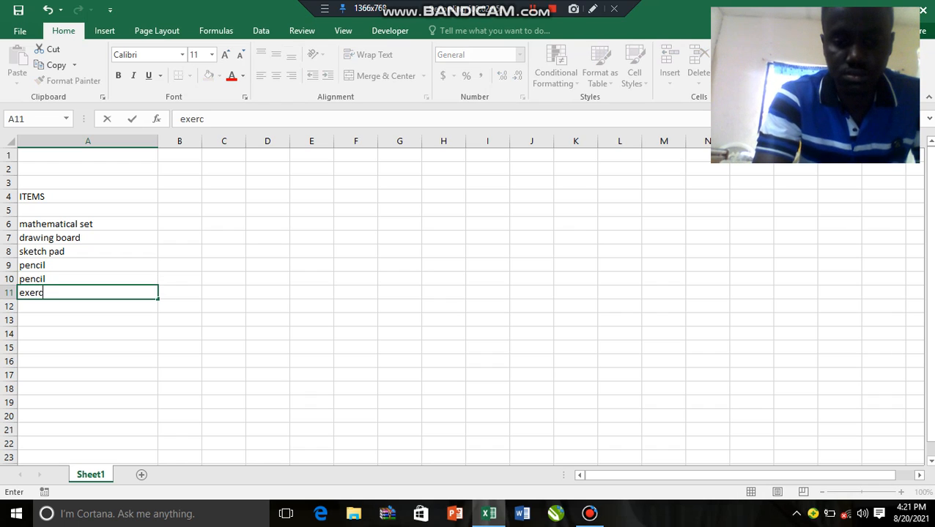
pyautogui.write('ise book')
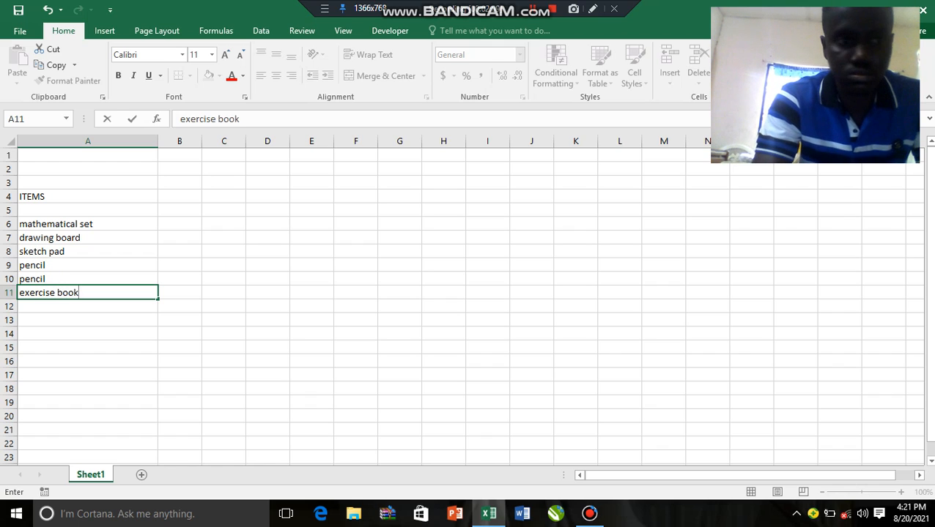
pyautogui.press('Return')
pyautogui.write('not')
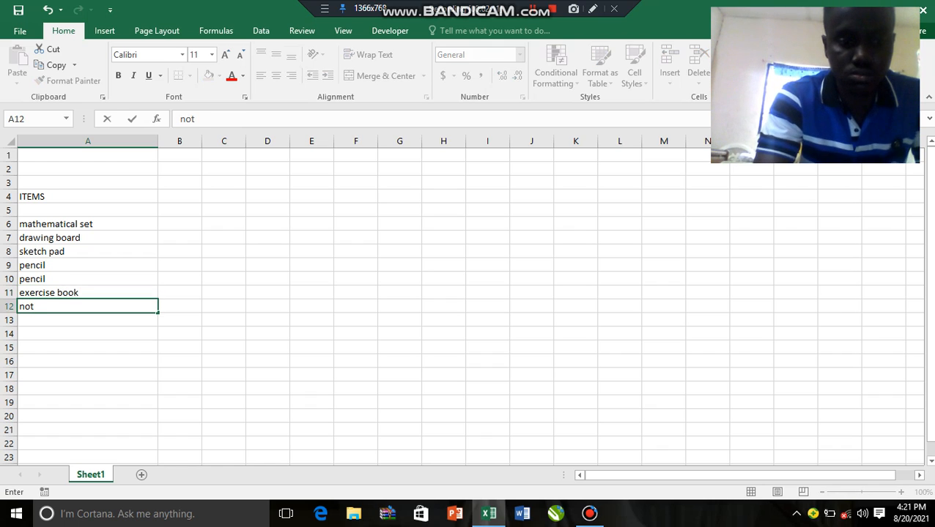
pyautogui.write('e book')
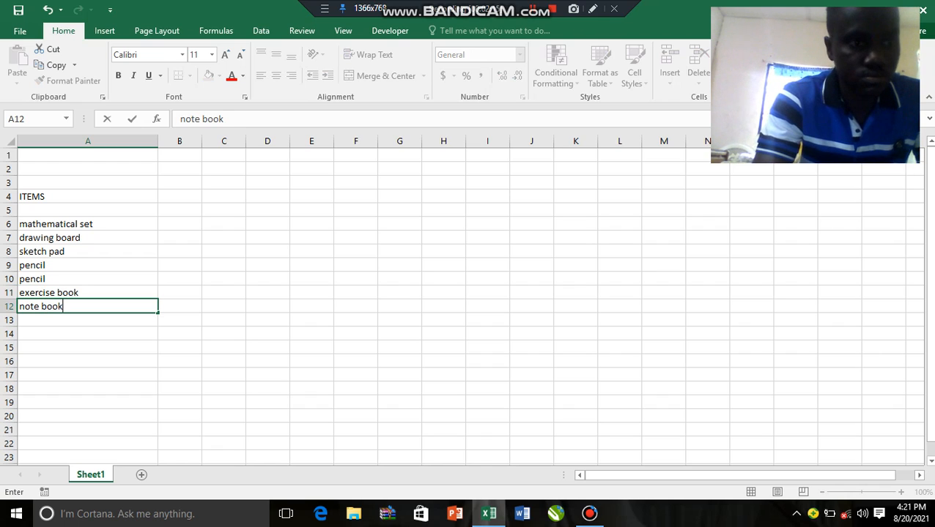
pyautogui.press('Return')
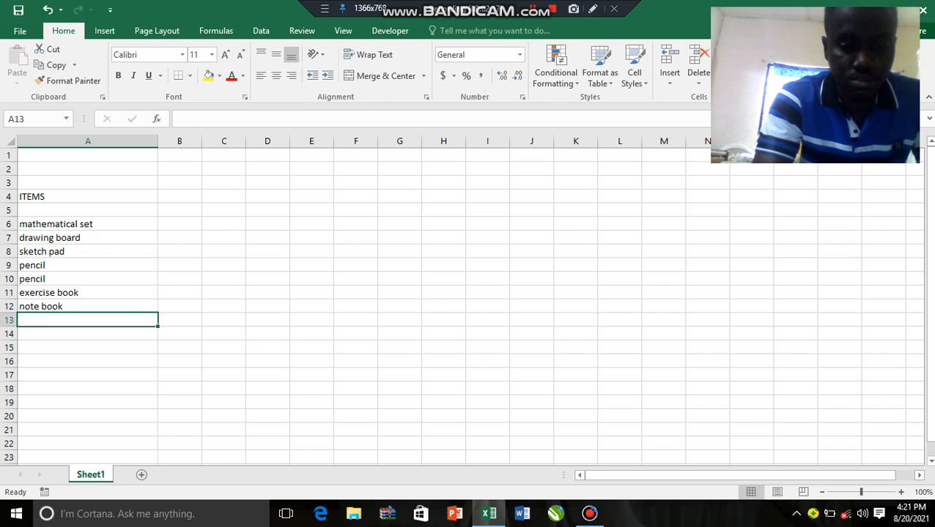
# Add "brush" in cell A13 and "poster colur" in cell A14 of the item list
pyautogui.write('brush')
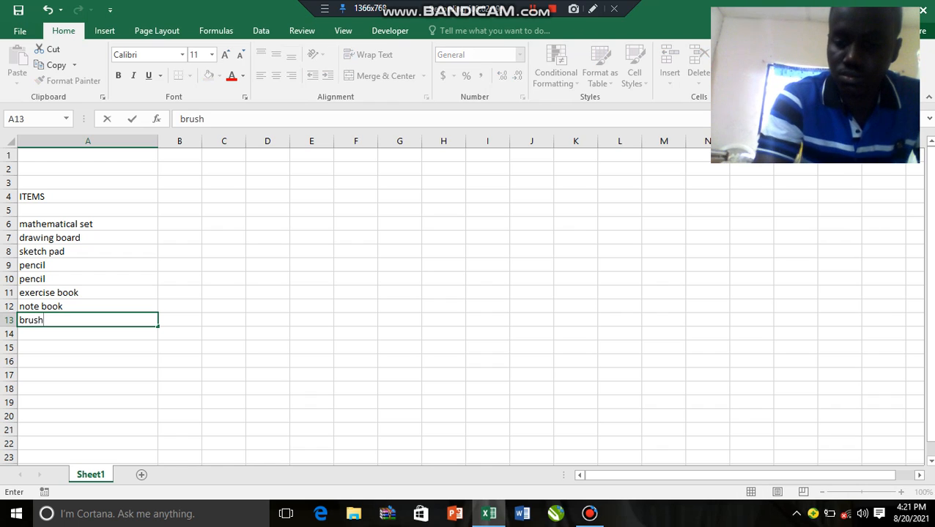
pyautogui.press('Return')
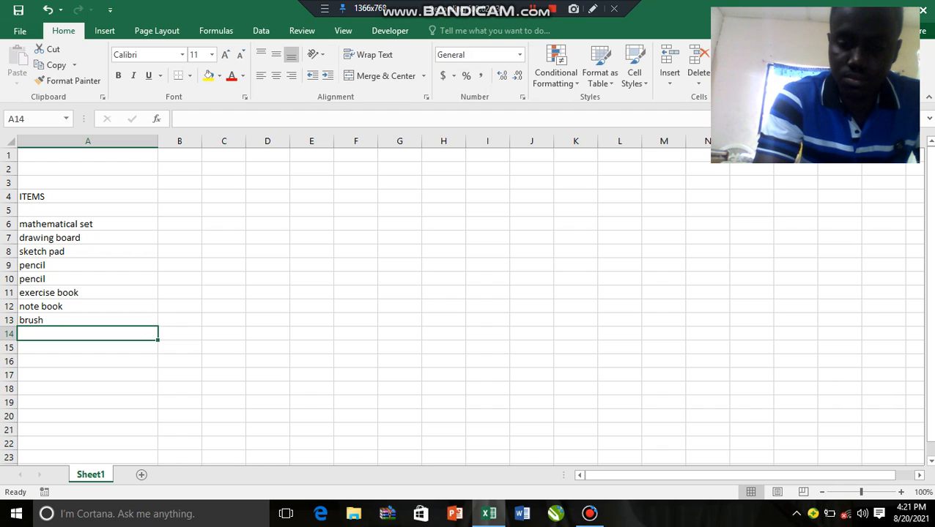
pyautogui.write('pos')
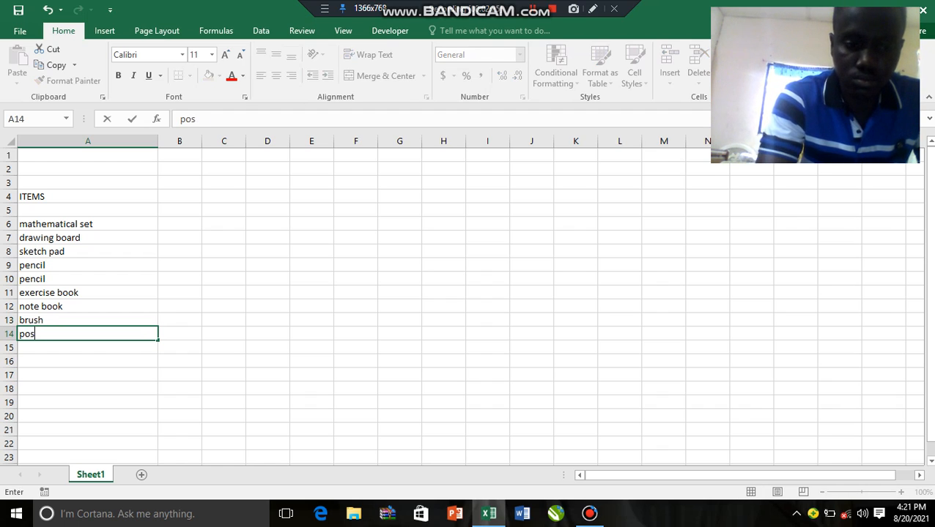
pyautogui.write('ter co')
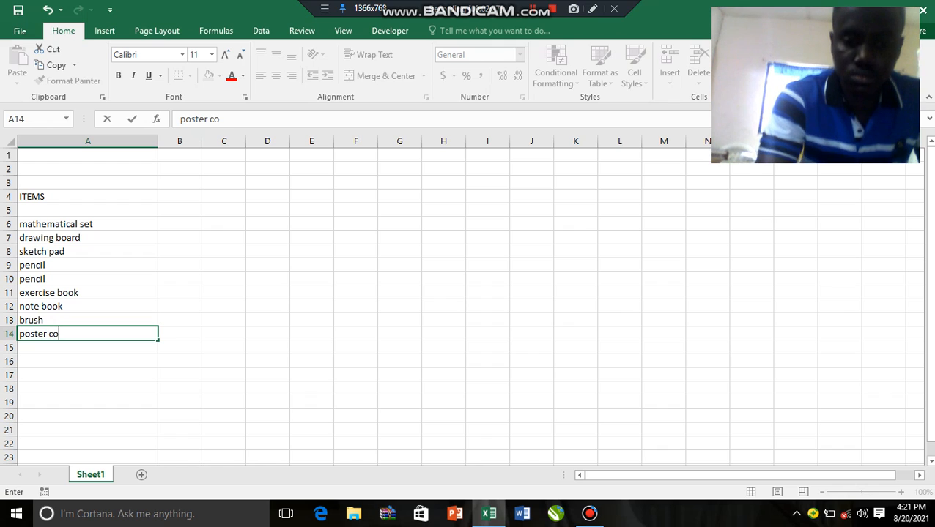
pyautogui.write('lur')
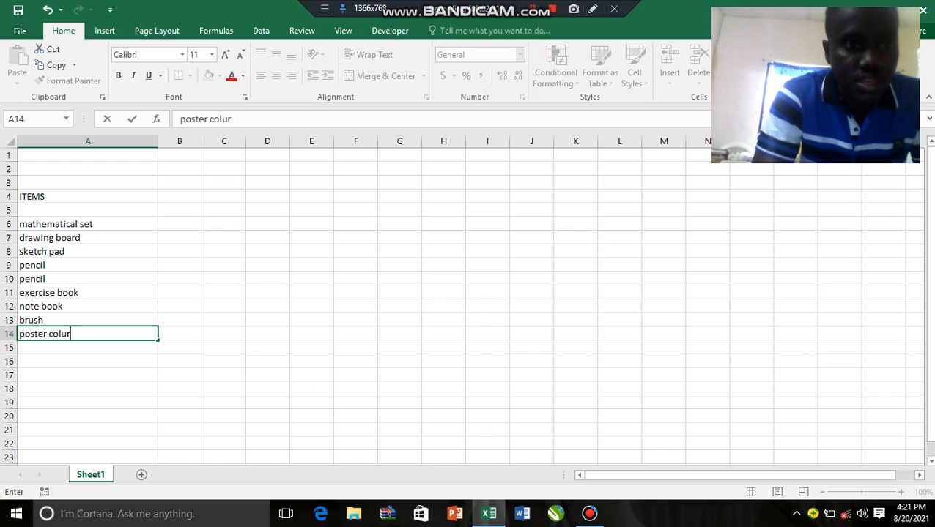
# Enter the heading "Unit Price" in cell B4, beside the ITEMS heading
pyautogui.click(179, 196)
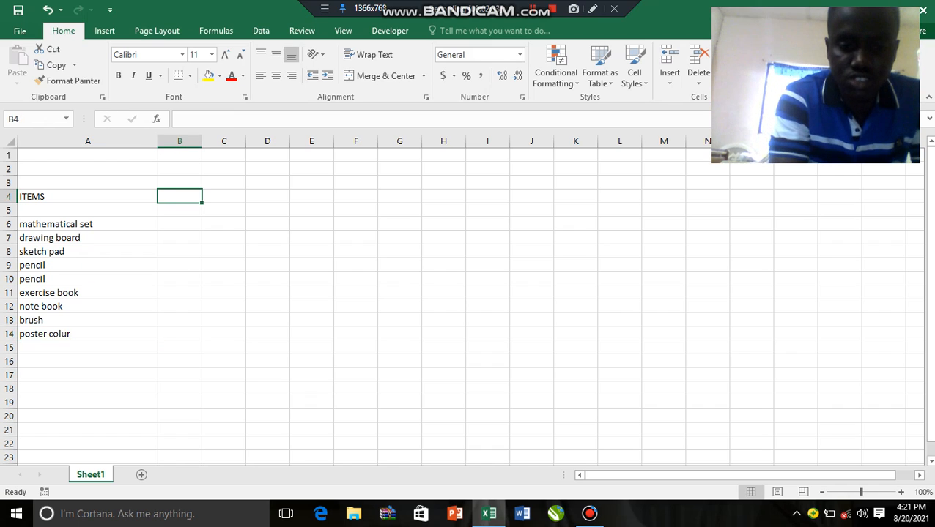
pyautogui.write('Unit O')
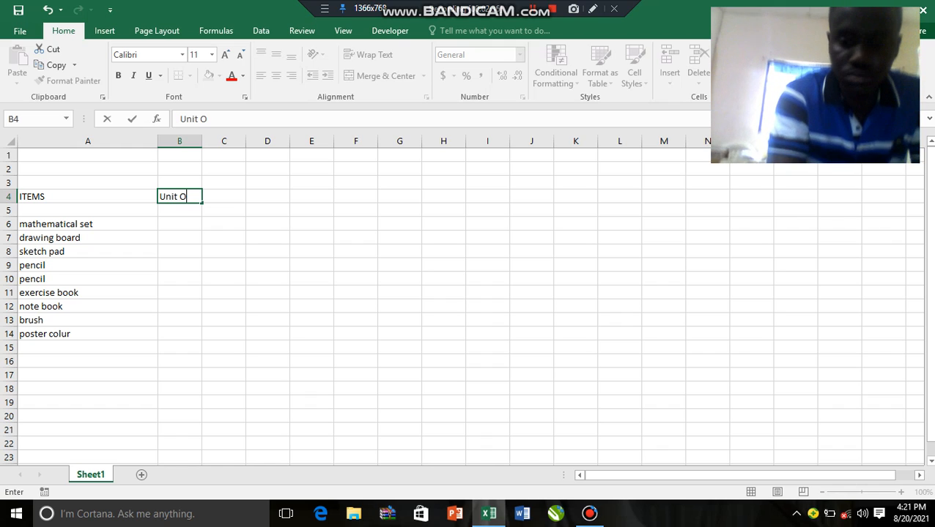
pyautogui.press('BackSpace')
pyautogui.write('P')
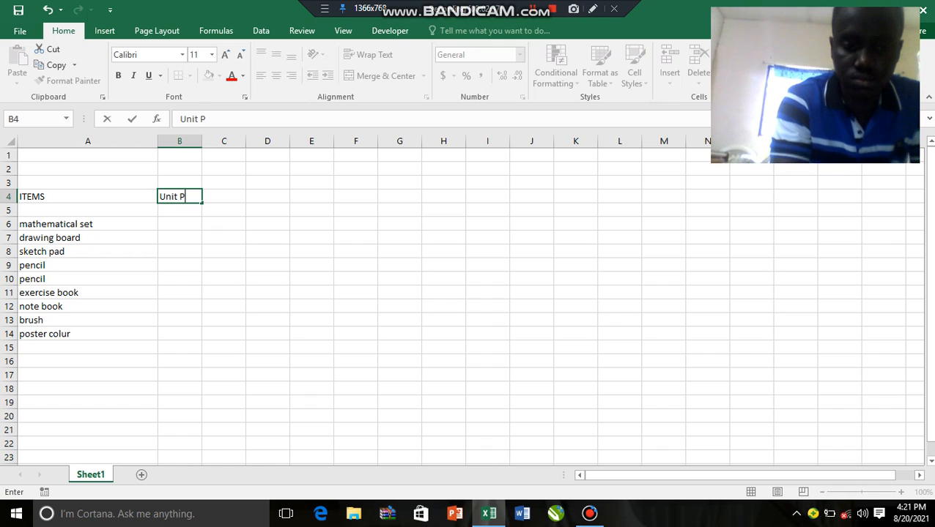
pyautogui.write('rice')
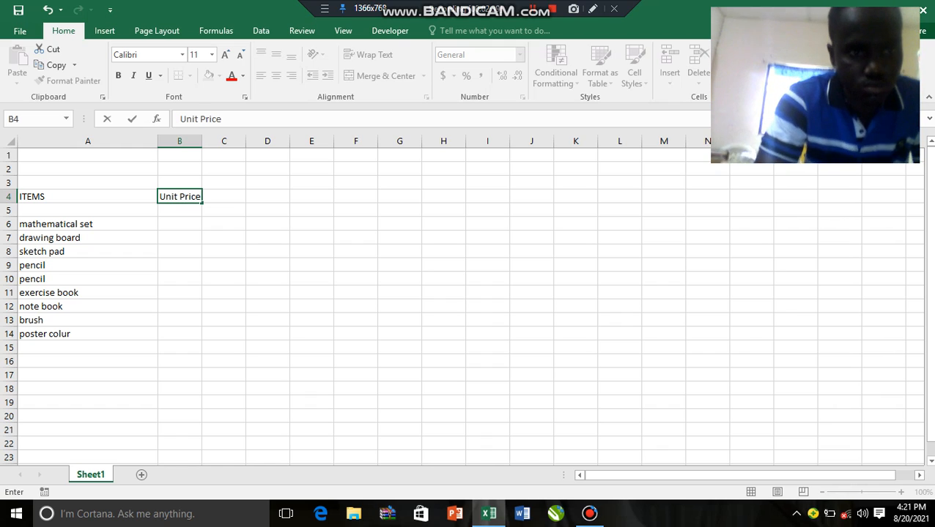
pyautogui.press('Return')
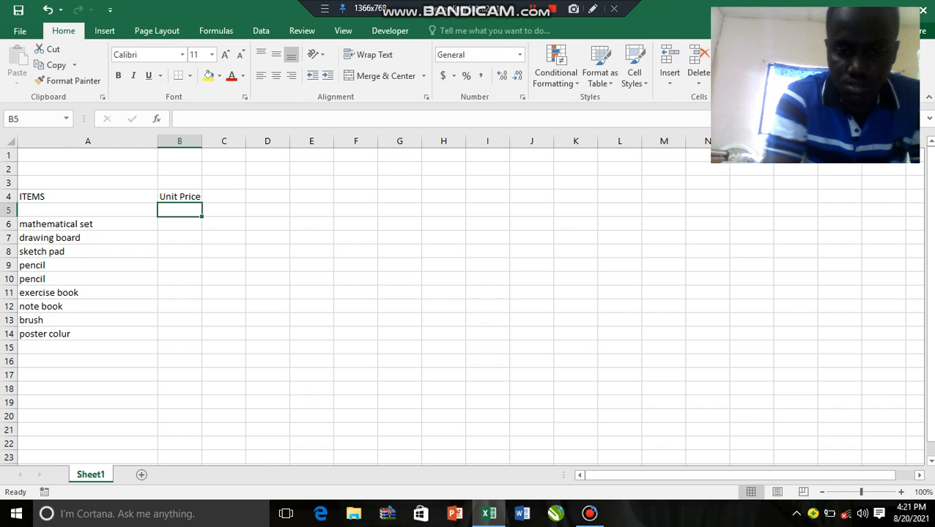
# Enter 0 in cell B5, then unit prices of 8 for the mathematical set and 45 for the drawing board
pyautogui.write('0')
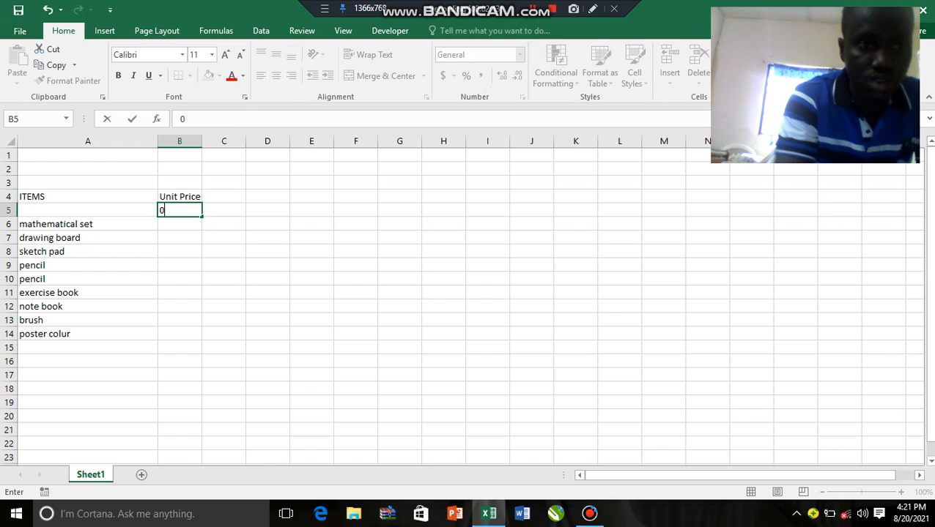
pyautogui.press('Return')
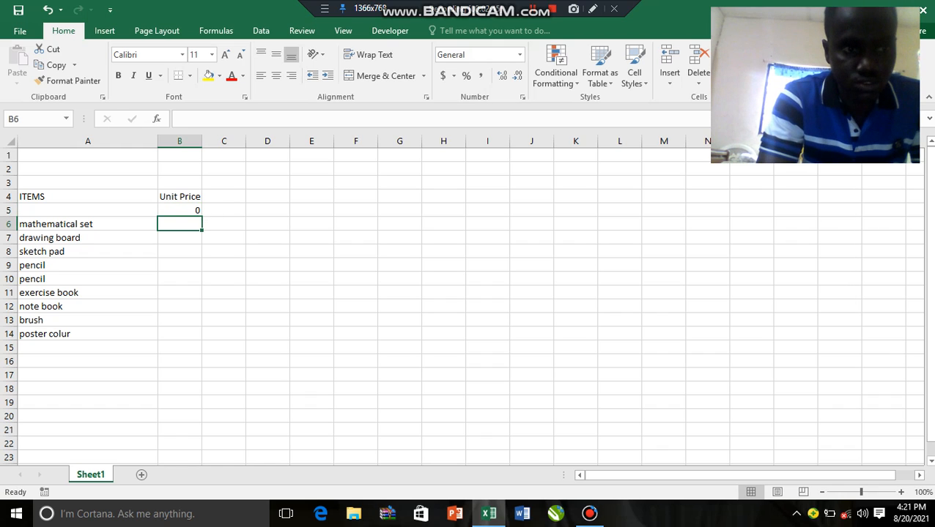
pyautogui.write('8')
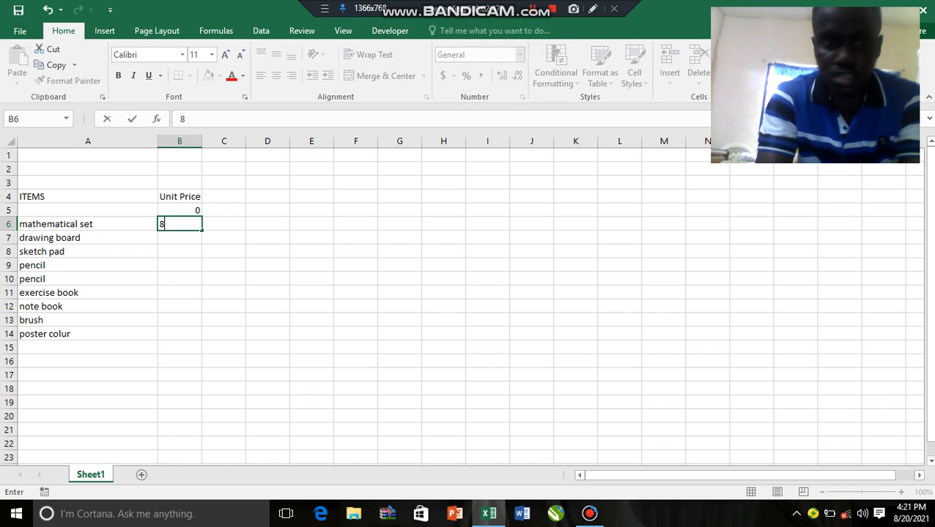
pyautogui.press('Return')
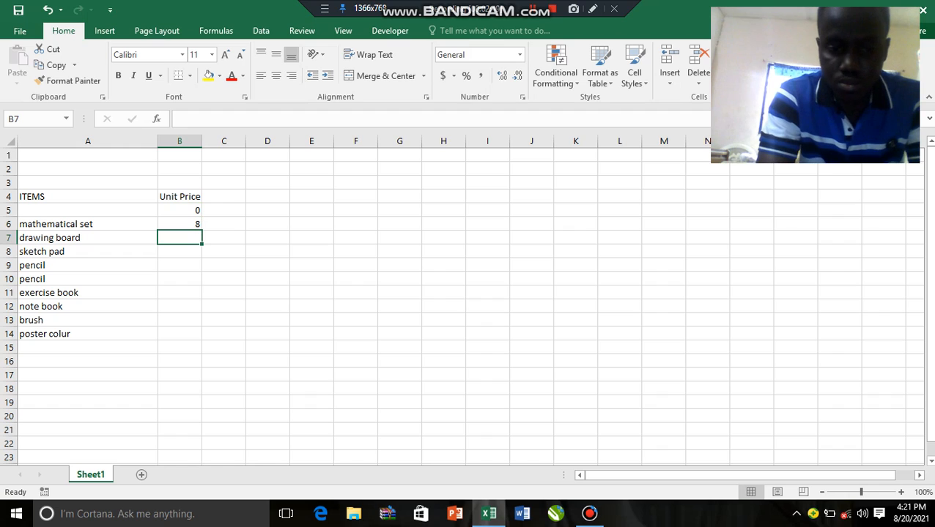
pyautogui.write('45')
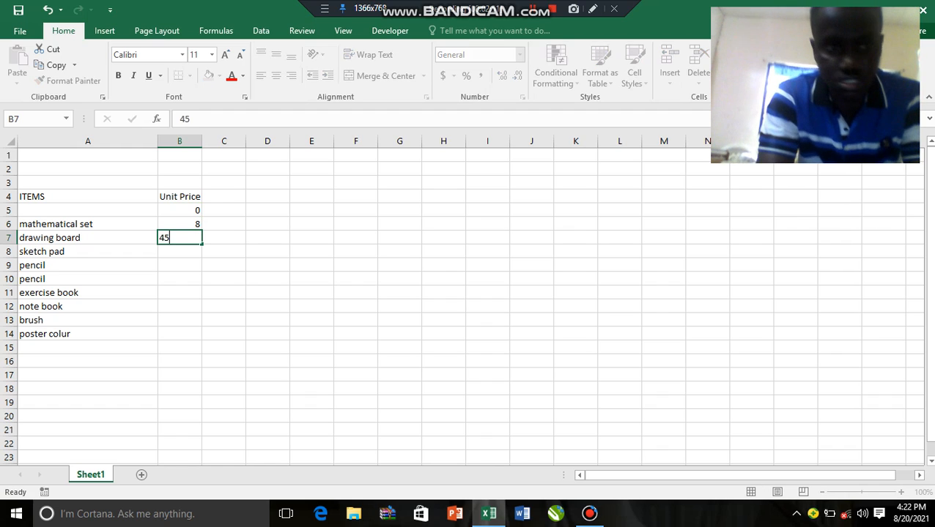
pyautogui.press('Return')
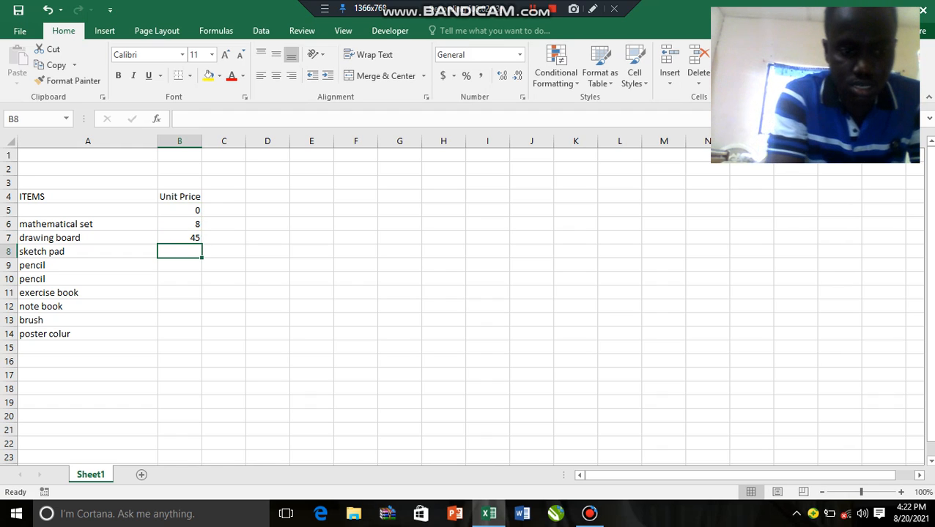
# Enter unit prices of 5 for the sketch pad in B8 and 1 for the pencil in B9
pyautogui.write('5')
pyautogui.press('Return')
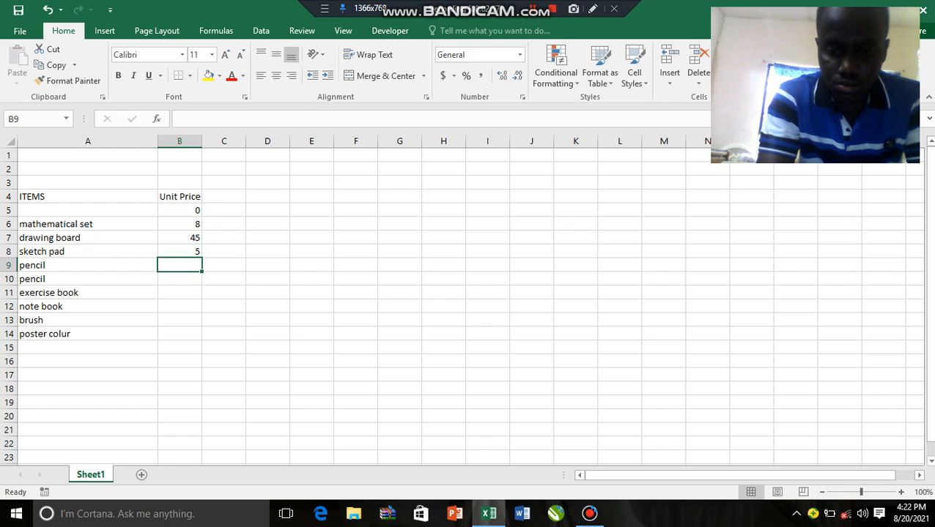
pyautogui.write('1')
pyautogui.press('Return')
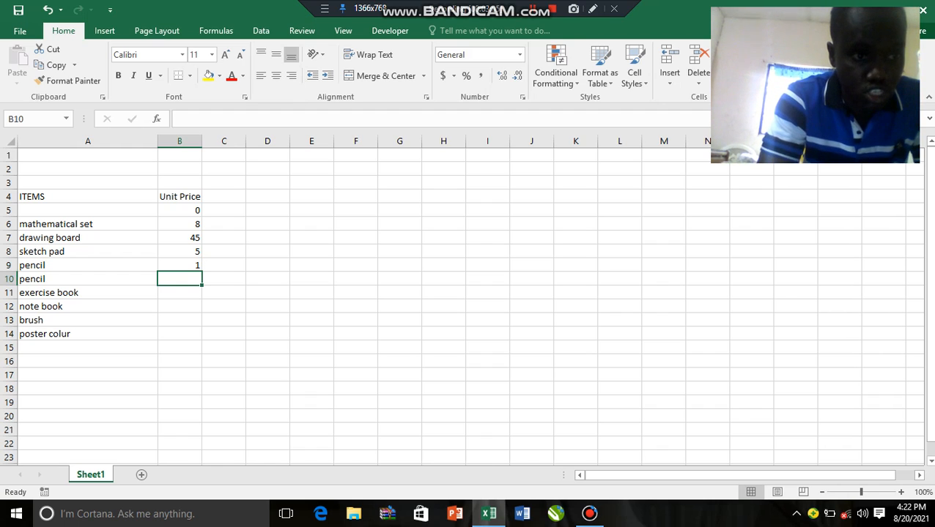
# Change the duplicate pencil entry in cell A10 to "pen"
pyautogui.press('Left')
pyautogui.press('F2')
pyautogui.press('BackSpace')
pyautogui.press('BackSpace')
pyautogui.press('BackSpace')
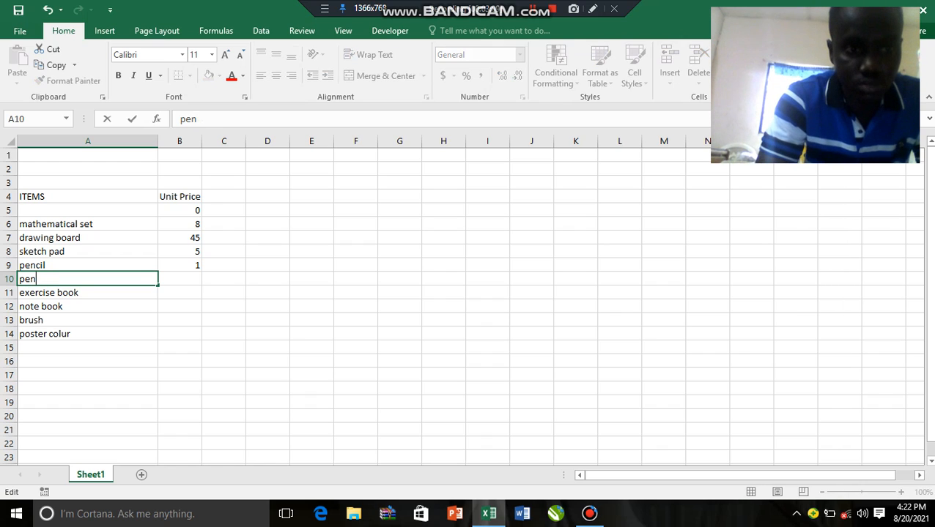
pyautogui.press('Tab')
# Enter 1 as the unit price of the pen in cell B10
pyautogui.write('0')
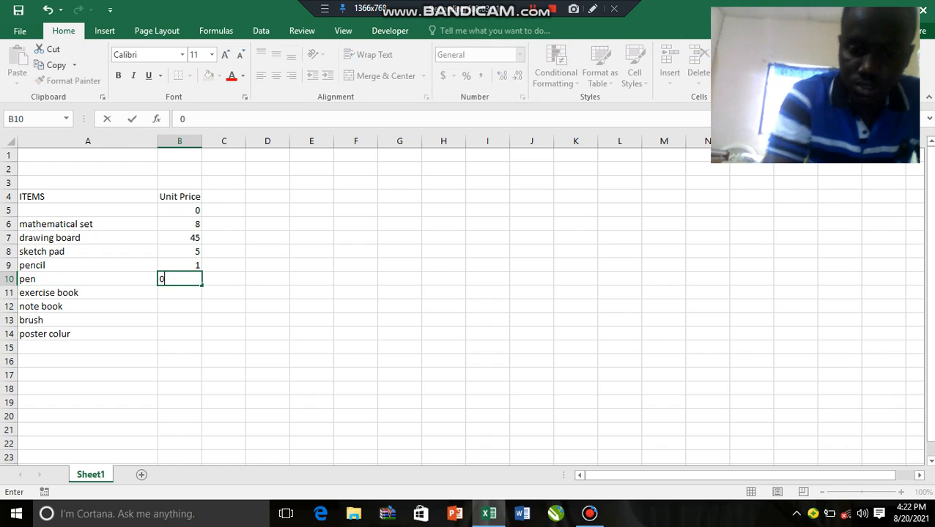
pyautogui.write('.50')
pyautogui.press('BackSpace')
pyautogui.press('BackSpace')
pyautogui.press('BackSpace')
pyautogui.press('BackSpace')
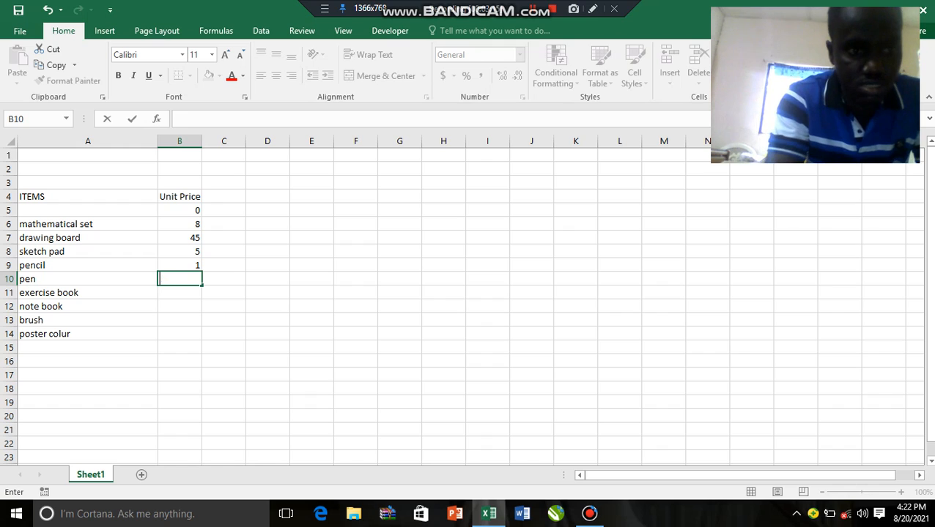
pyautogui.write('1')
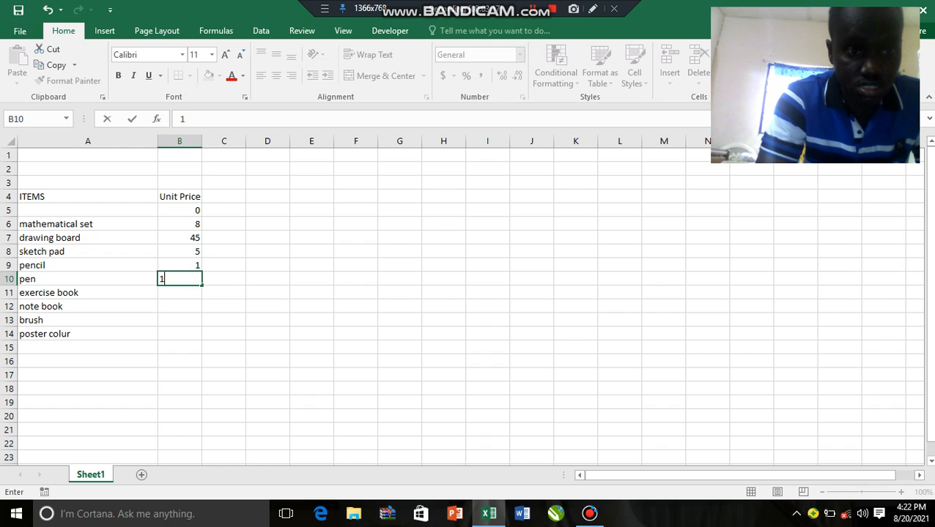
# Set the pencil's unit price in cell B9 to 0.50
pyautogui.press('Up')
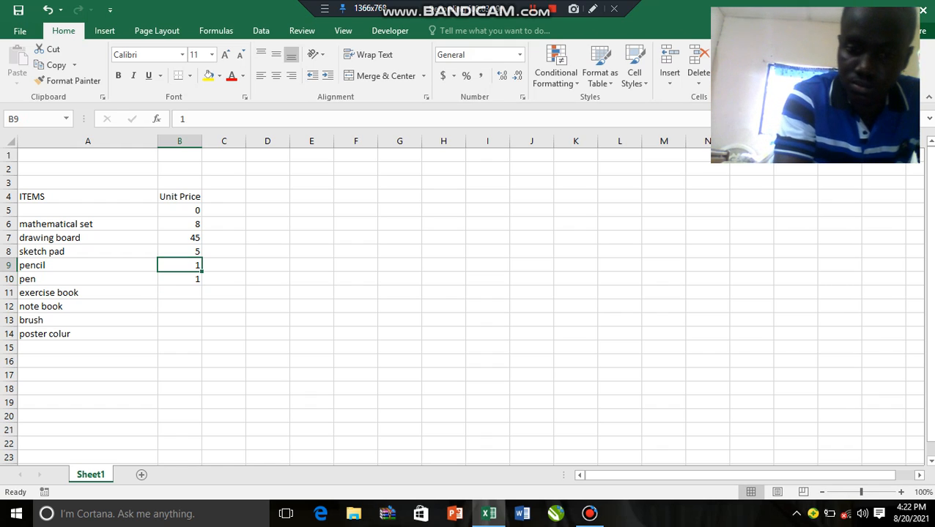
pyautogui.write('0.50')
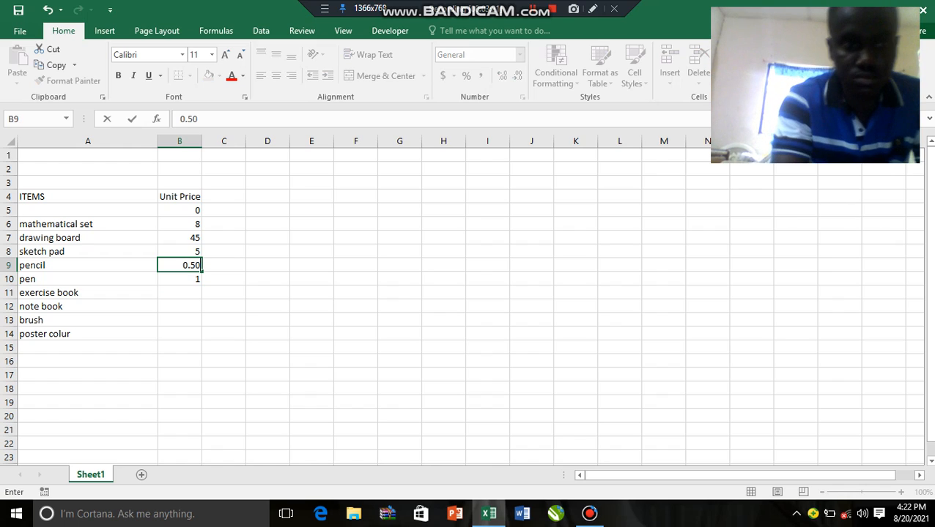
pyautogui.press('Return')
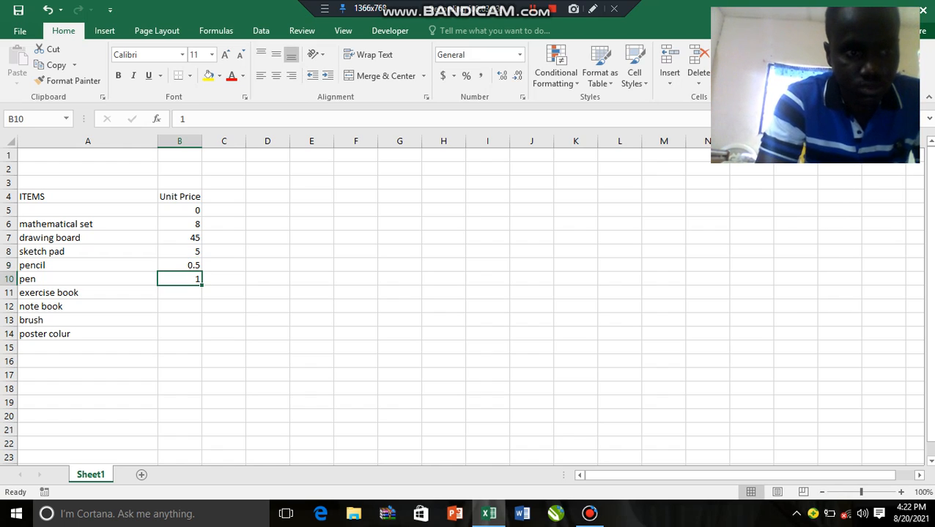
# Enter unit prices 2, 8, 5 and 8 in cells B11 to B14 for exercise book, note book, brush and poster colur
pyautogui.press('Down')
pyautogui.write('2')
pyautogui.press('Return')
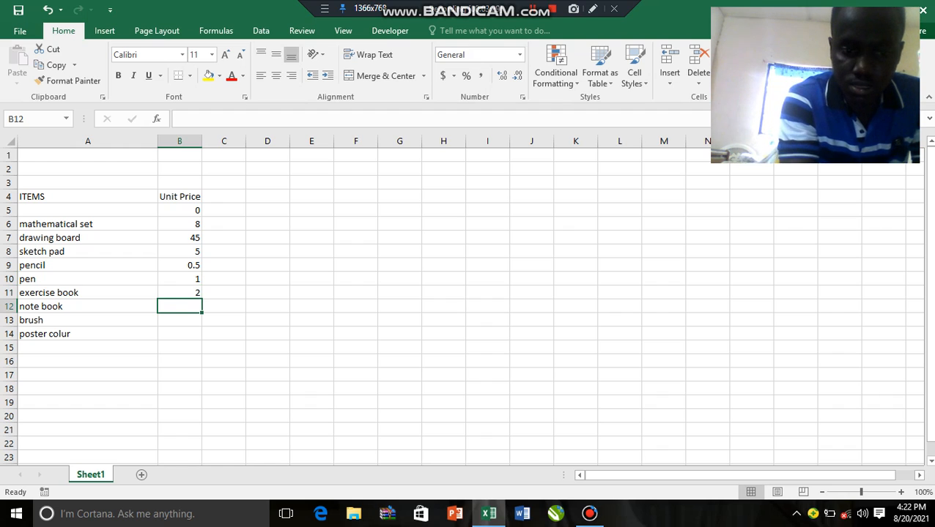
pyautogui.write('8')
pyautogui.press('Return')
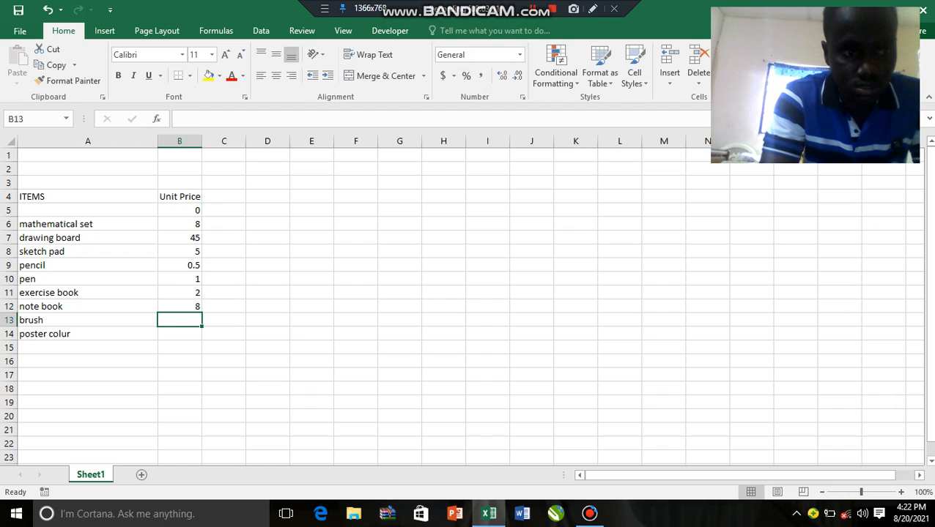
pyautogui.press('Return')
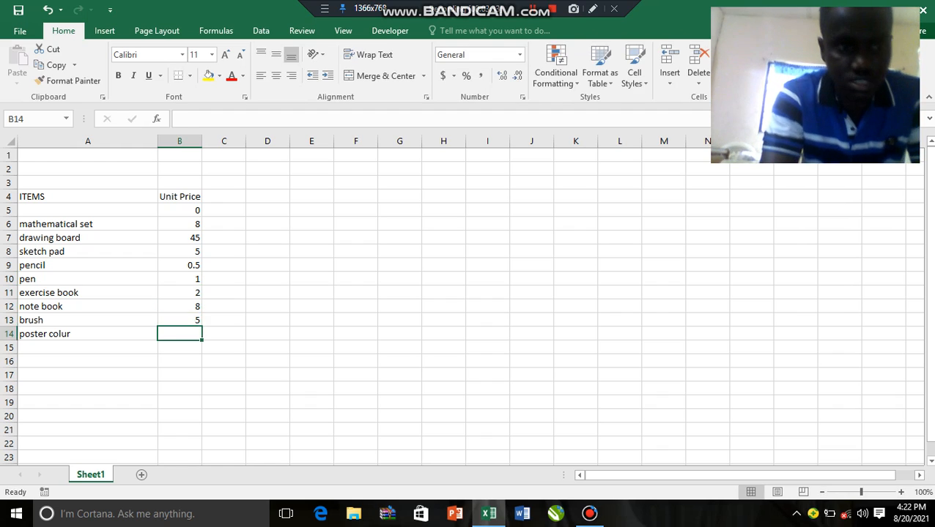
pyautogui.write('8')
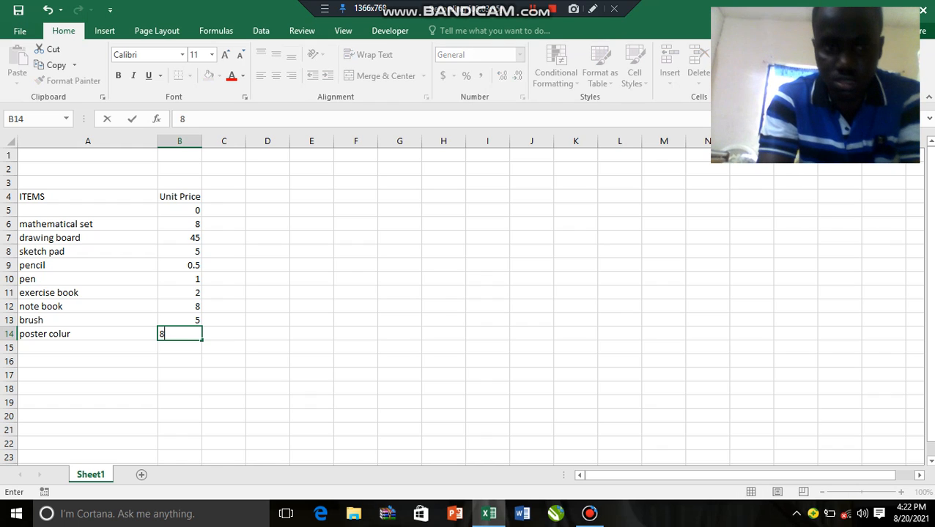
pyautogui.press('Return')
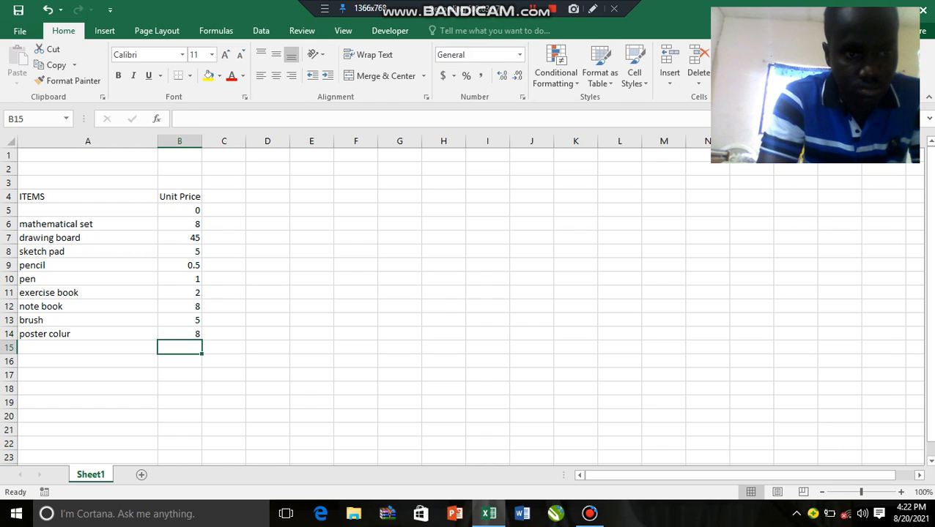
# Set the mathematical set's unit price in cell B6 to 8.50
pyautogui.click(180, 224)
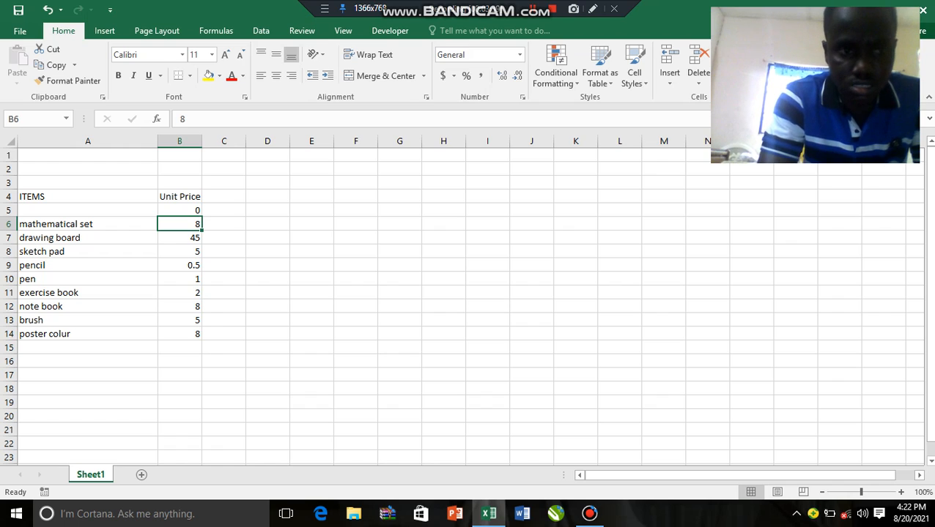
pyautogui.press('F2')
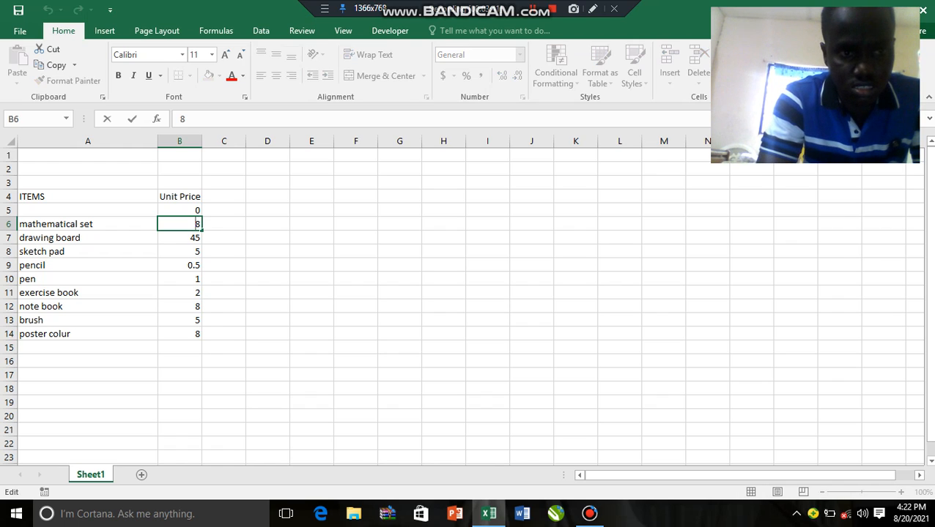
pyautogui.write('.50')
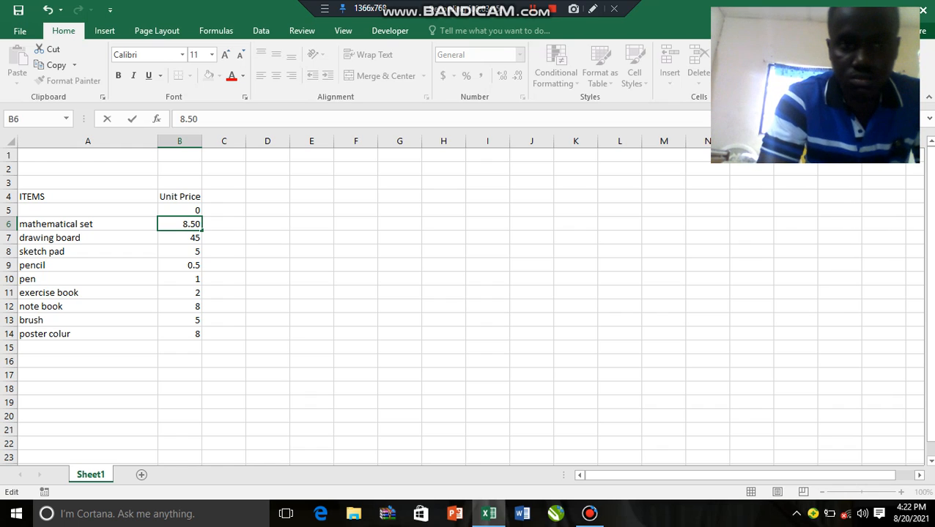
pyautogui.click(267, 237)
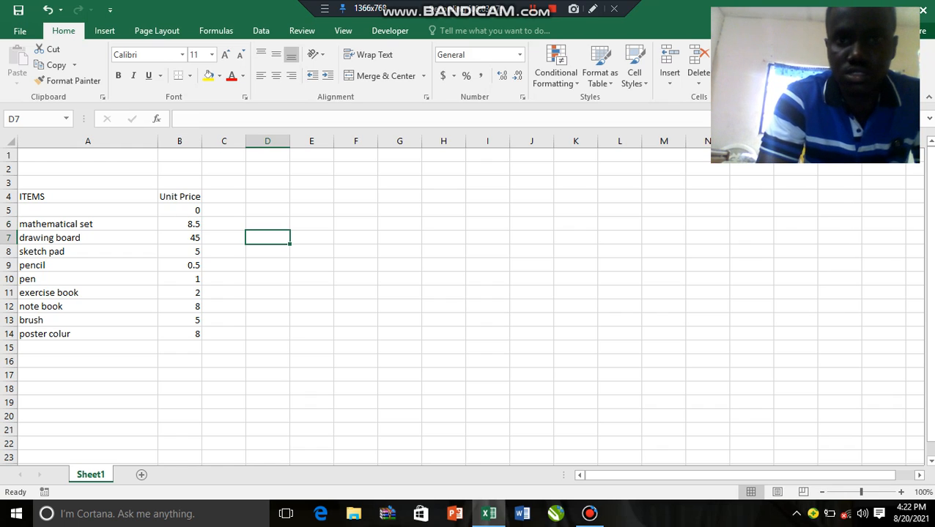
# Format the unit prices in cells B5 to B14 to show two decimal places
pyautogui.click(180, 211)
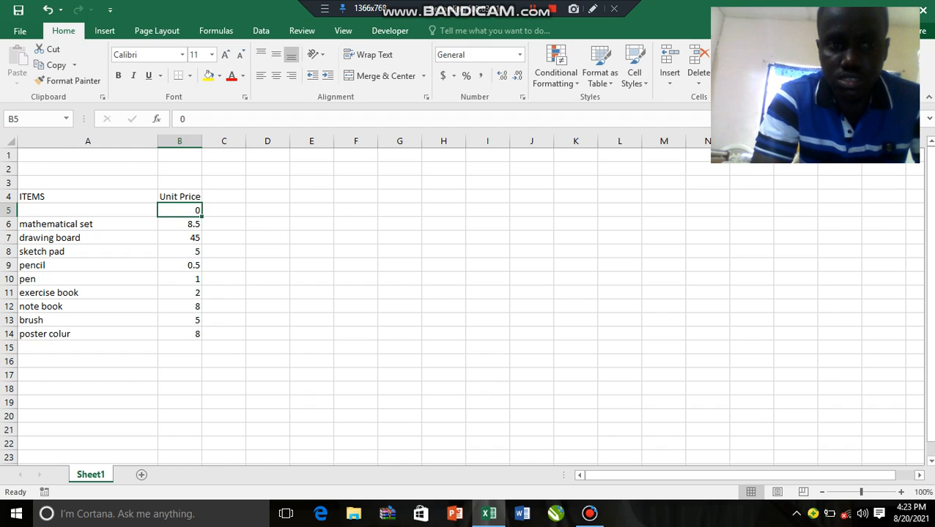
pyautogui.moveTo(180, 210); pyautogui.dragTo(180, 334)
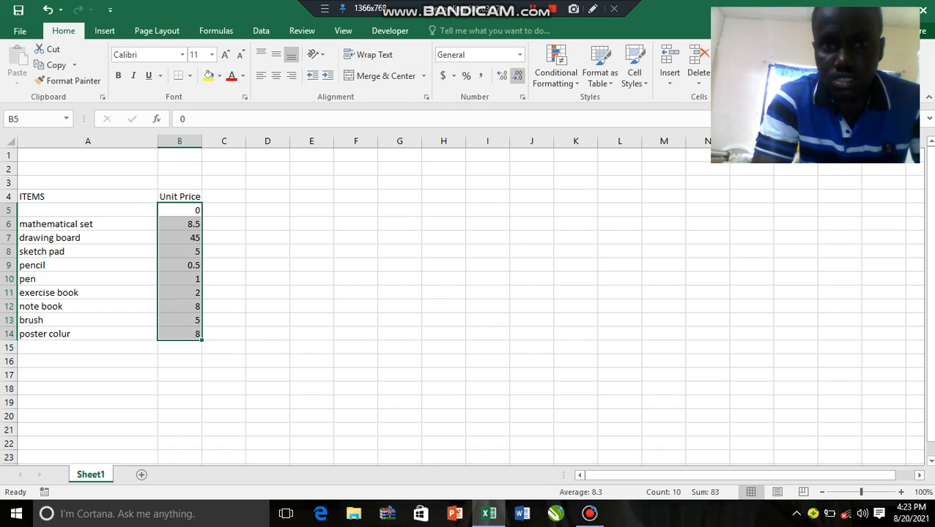
pyautogui.click(502, 75)
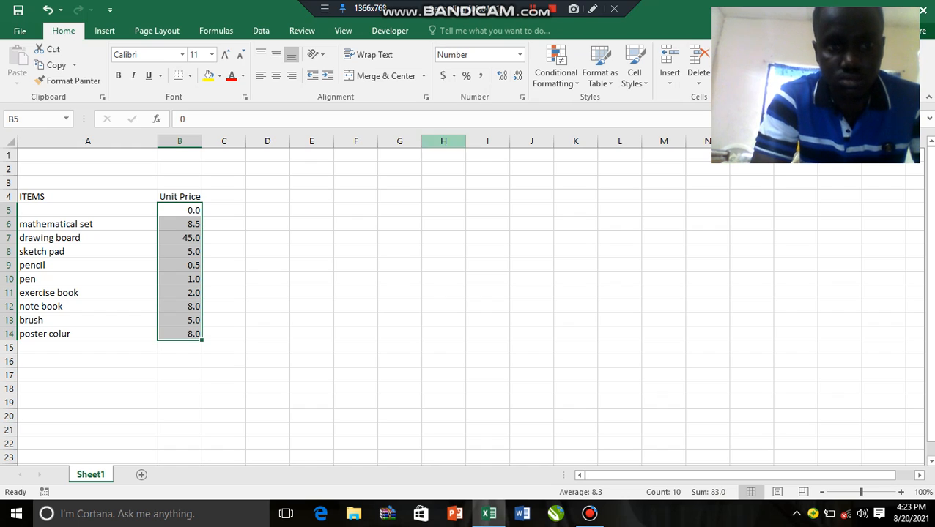
pyautogui.click(502, 76)
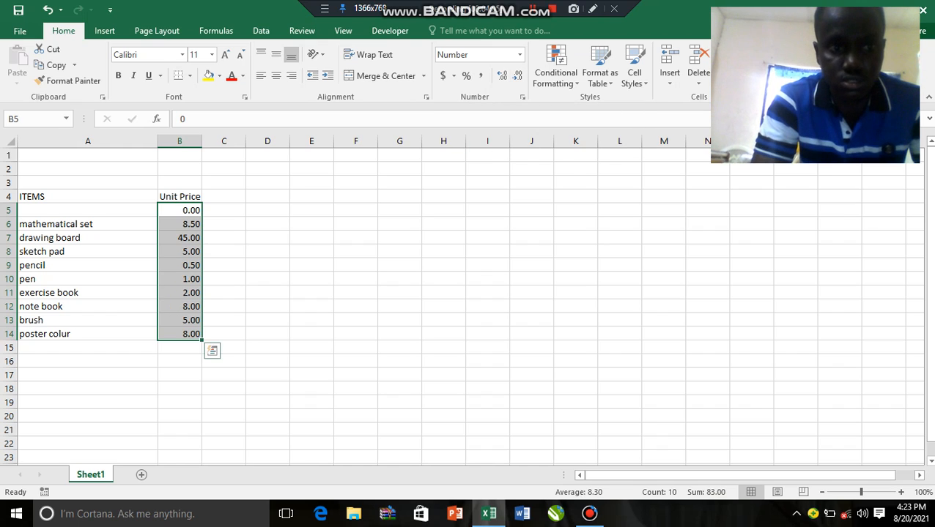
pyautogui.click(311, 265)
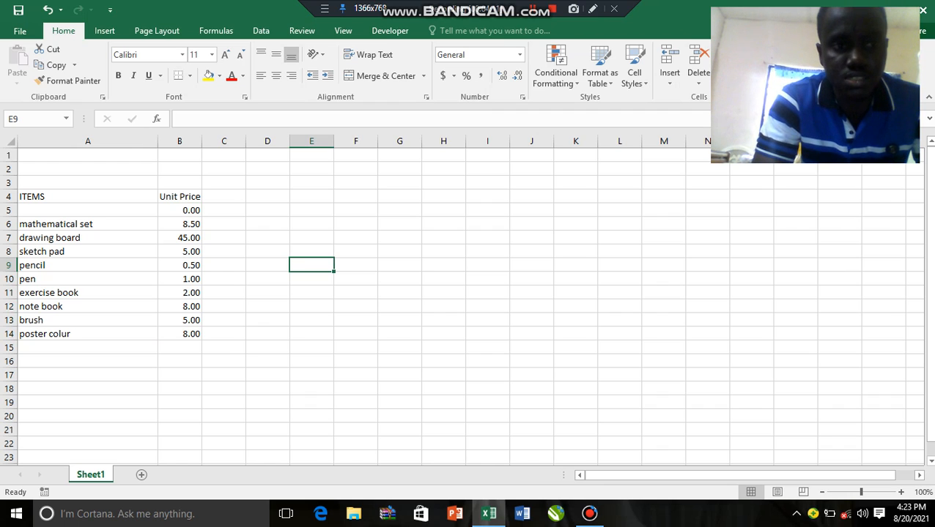
# Sort the item names in cells A5 to A14 from A to Z, expanding the selection to include their unit prices
pyautogui.moveTo(88, 211); pyautogui.dragTo(88, 334)
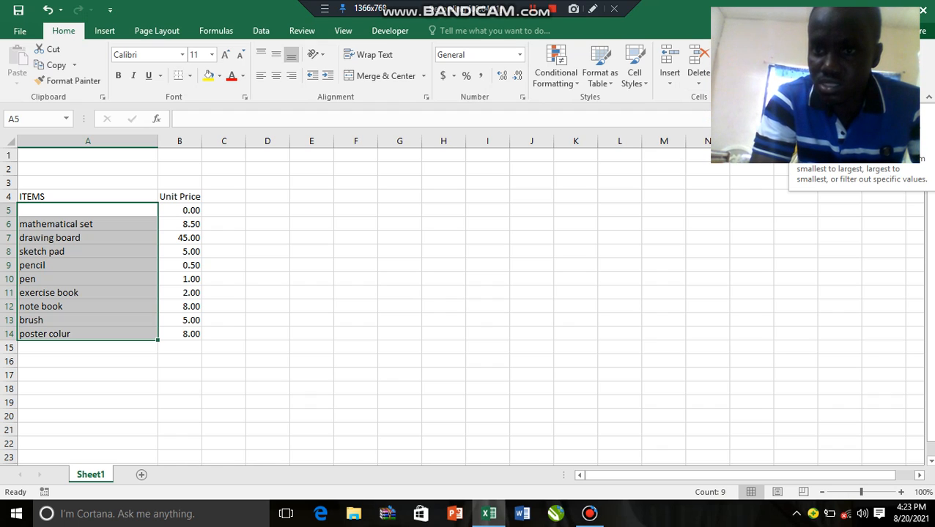
pyautogui.click(832, 70)
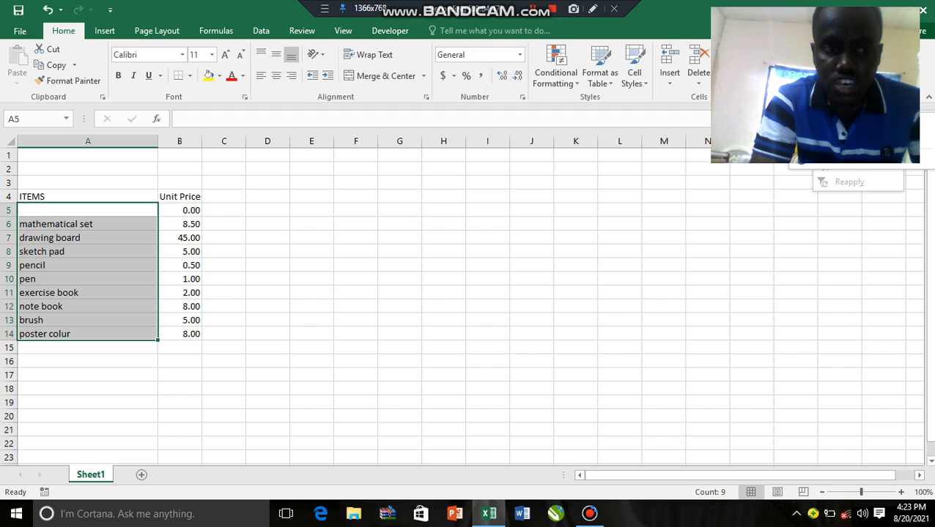
pyautogui.press('Escape')
pyautogui.moveTo(88, 210); pyautogui.dragTo(87, 334)
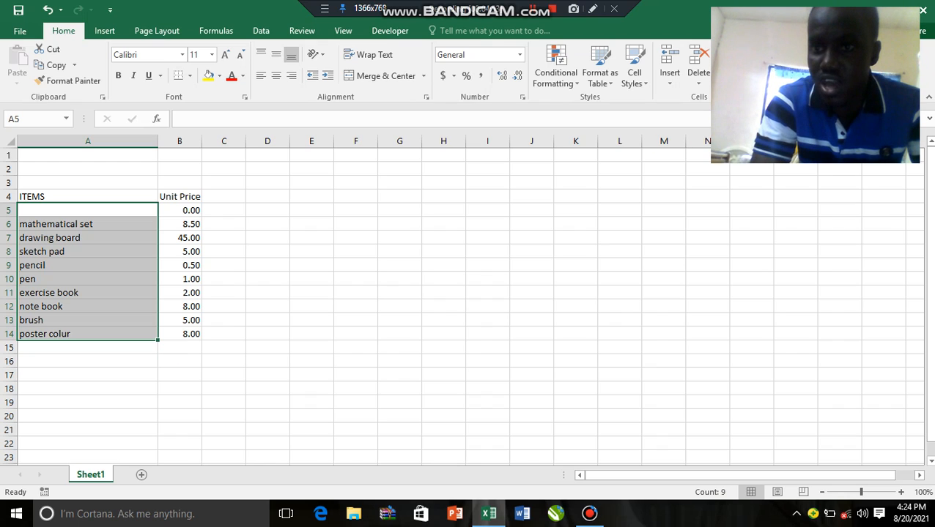
pyautogui.click(831, 68)
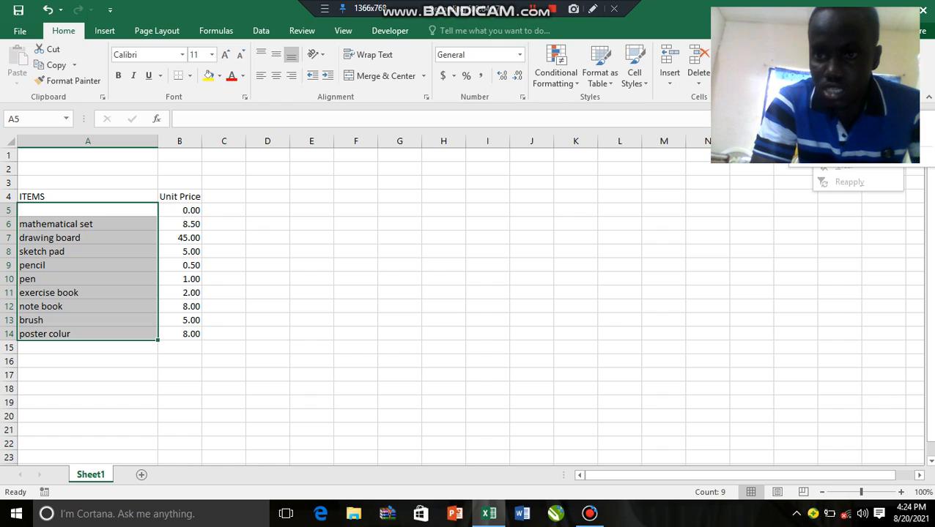
pyautogui.click(850, 101)
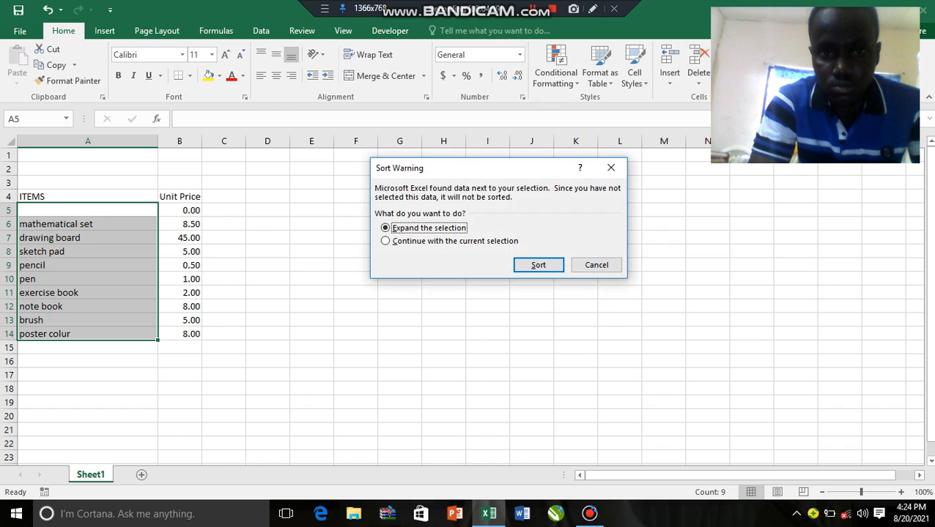
pyautogui.click(539, 265)
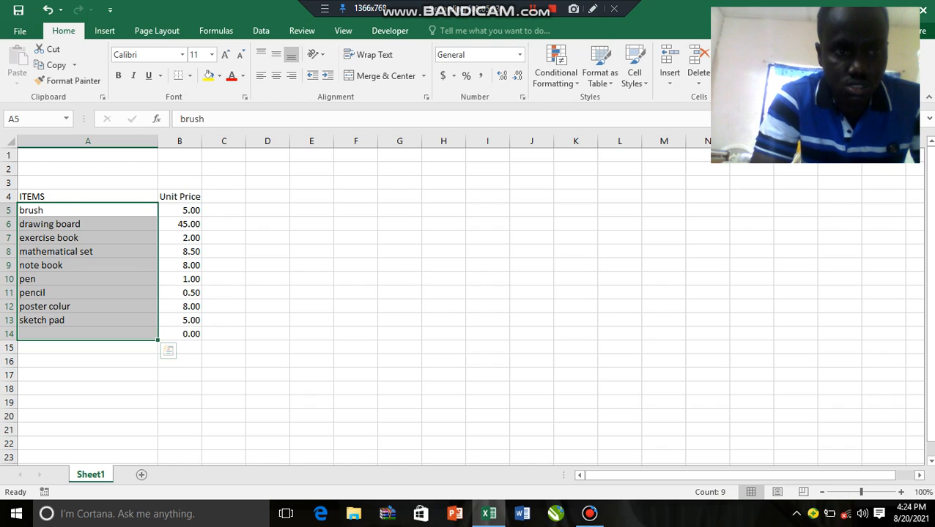
pyautogui.click(179, 210)
pyautogui.moveTo(179, 211); pyautogui.dragTo(179, 334)
pyautogui.click(267, 279)
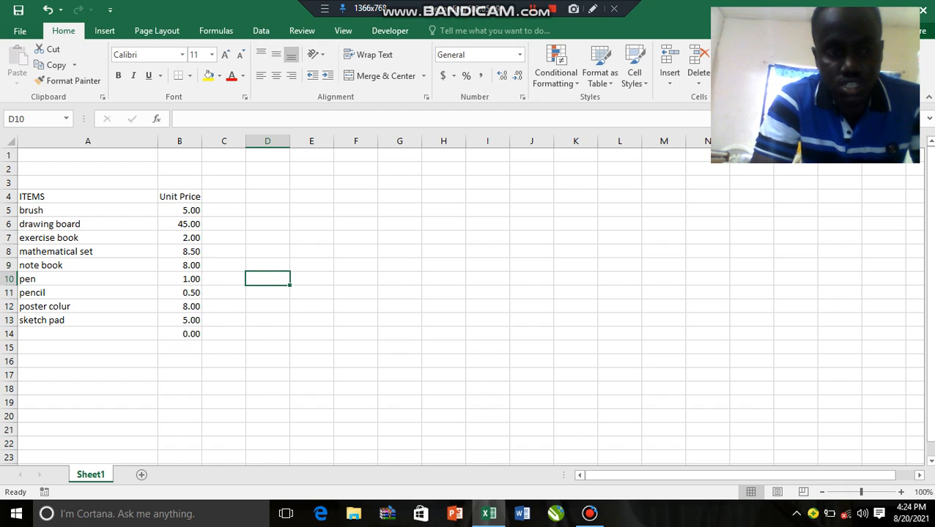
pyautogui.click(223, 211)
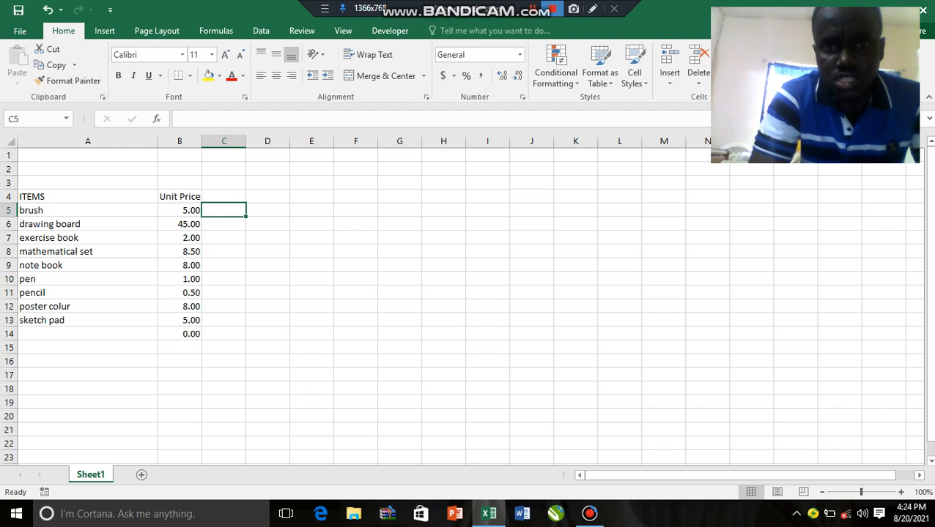
pyautogui.click(532, 9)
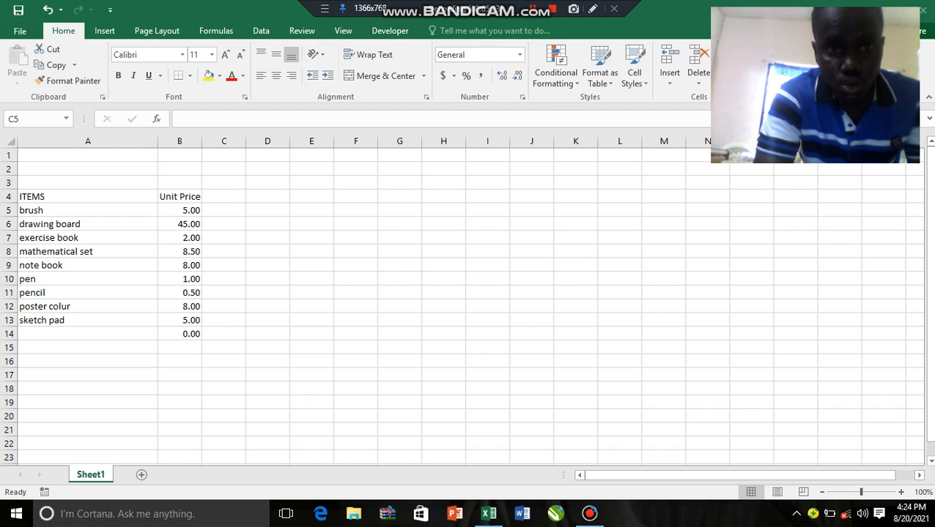
pyautogui.click(224, 210)
# Enter the title INVOICE in cell E2 and the label NAME: in cell E4
pyautogui.click(312, 169)
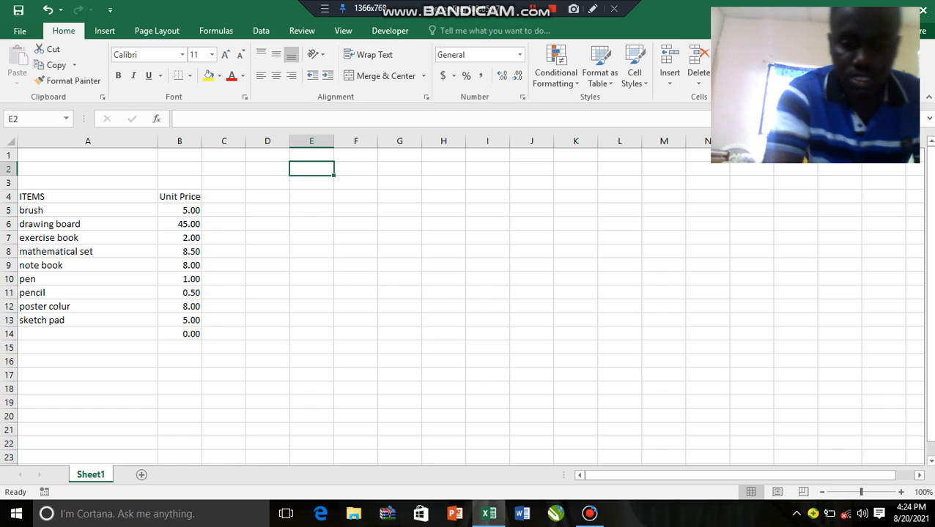
pyautogui.write('INVOICE')
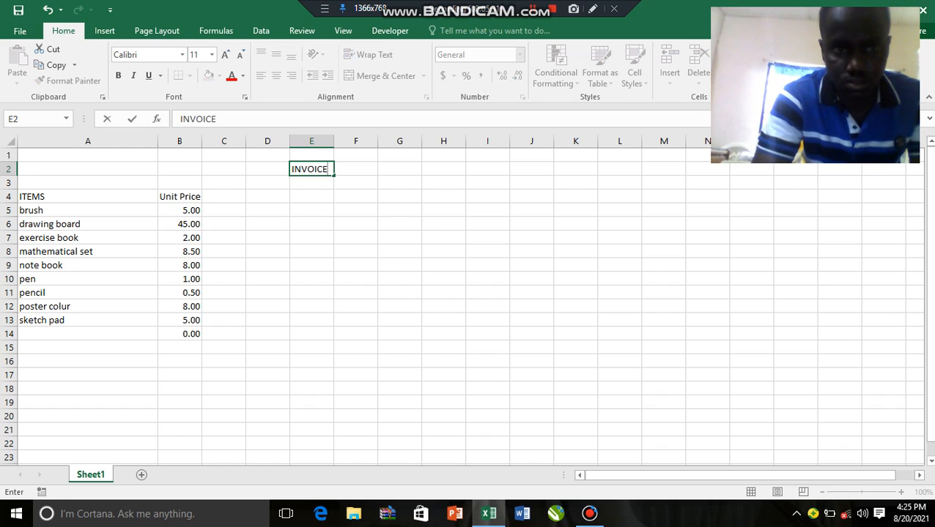
pyautogui.press('Return')
pyautogui.press('Return')
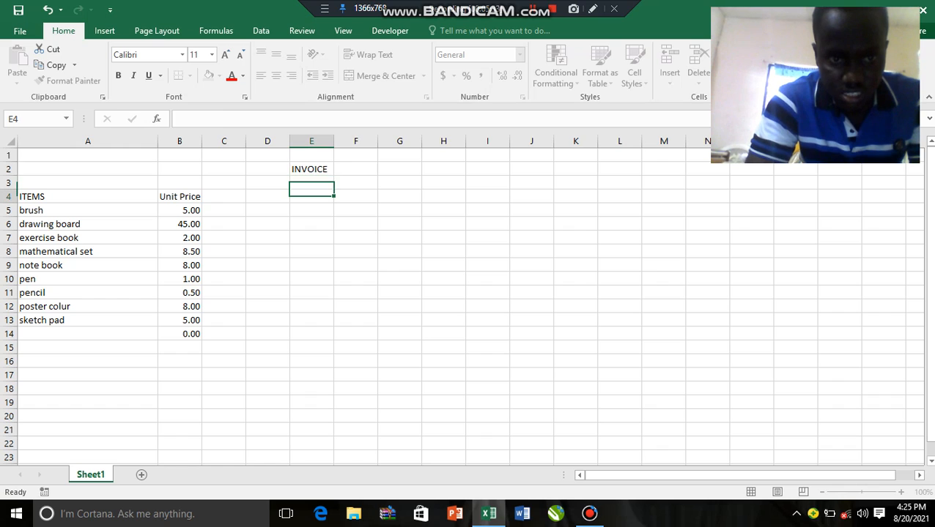
pyautogui.write('NAM')
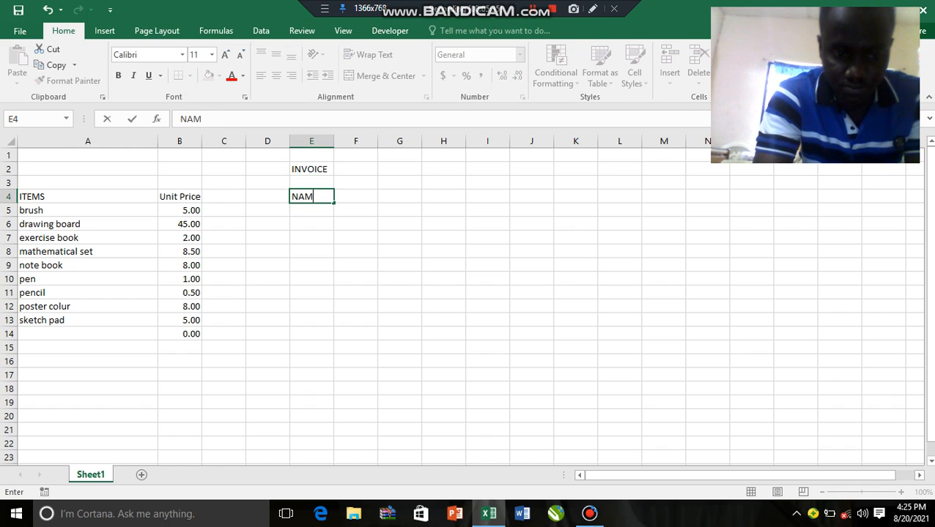
pyautogui.write('E:')
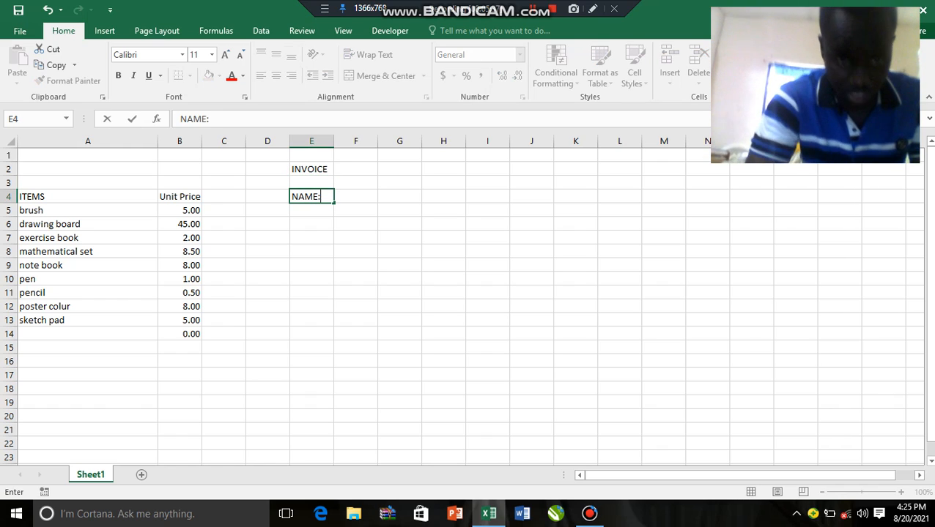
# Merge cells F4 to I4 beside the NAME: label into one cell without centring
pyautogui.press('Right')
pyautogui.hotkey('shift', 'Right')
pyautogui.hotkey('shift', 'Right')
pyautogui.hotkey('shift', 'Right')
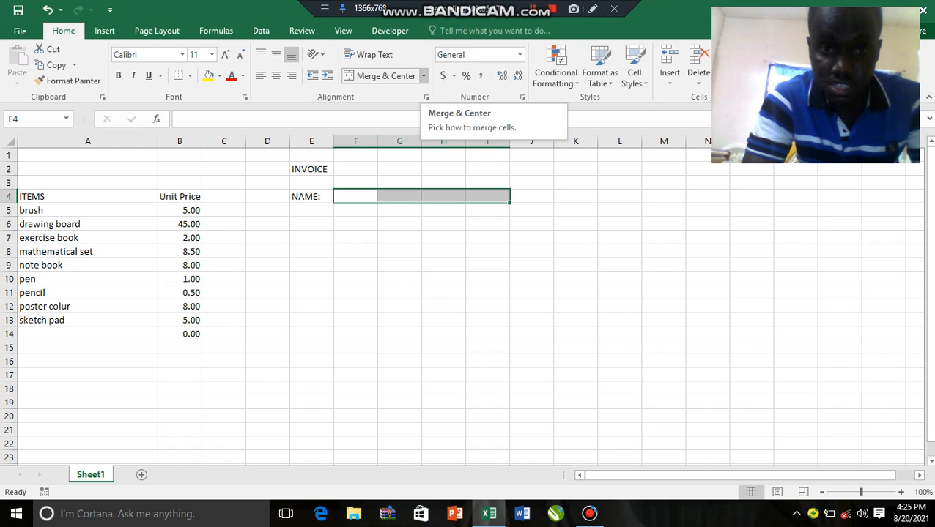
pyautogui.click(422, 77)
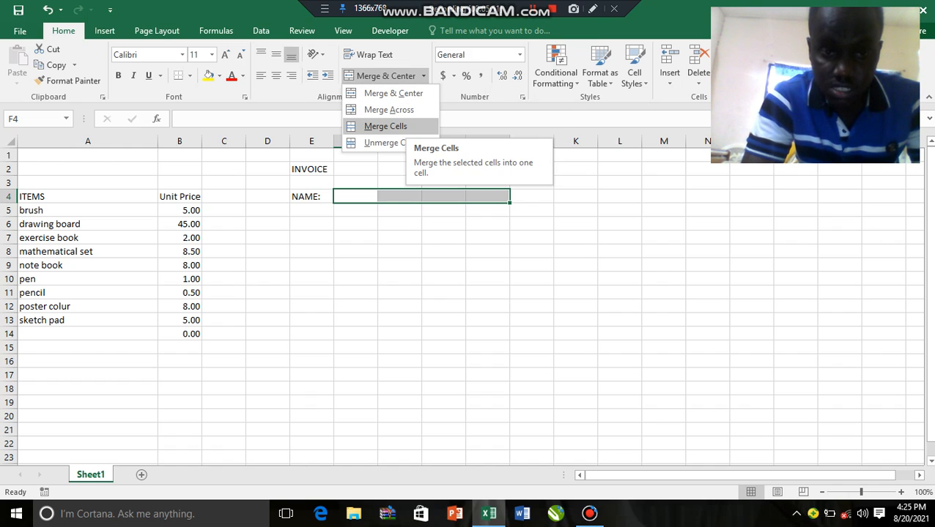
pyautogui.click(385, 126)
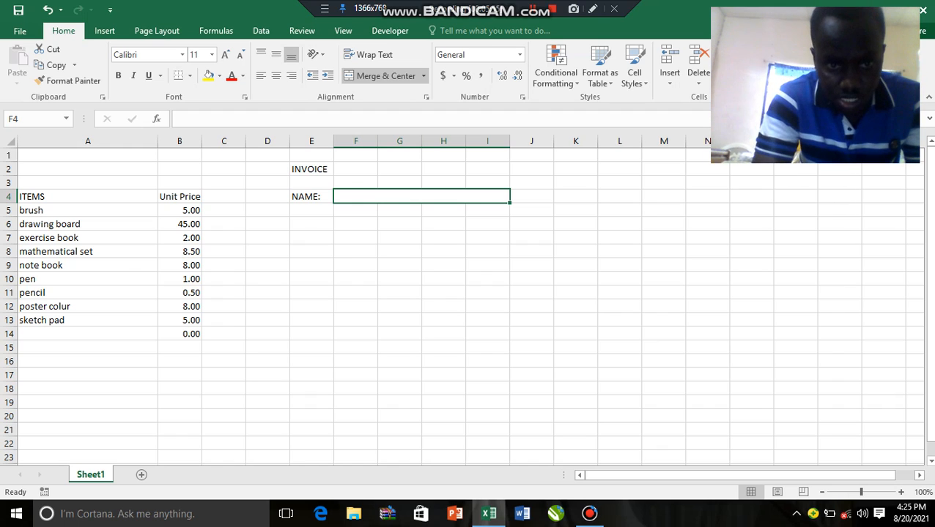
# Merge columns E and F row by row across the range E6 to F21 with Merge Across
pyautogui.doubleClick(311, 224)
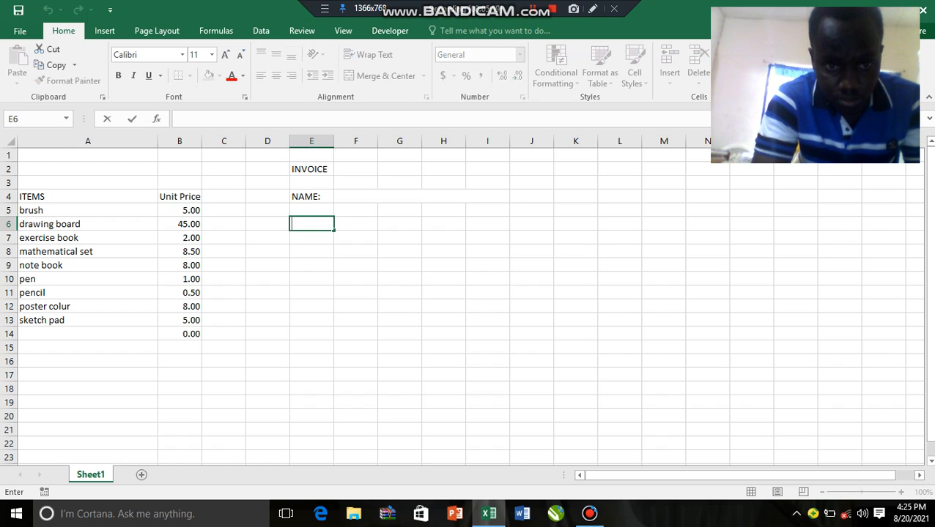
pyautogui.click(312, 251)
pyautogui.moveTo(311, 224); pyautogui.dragTo(355, 432)
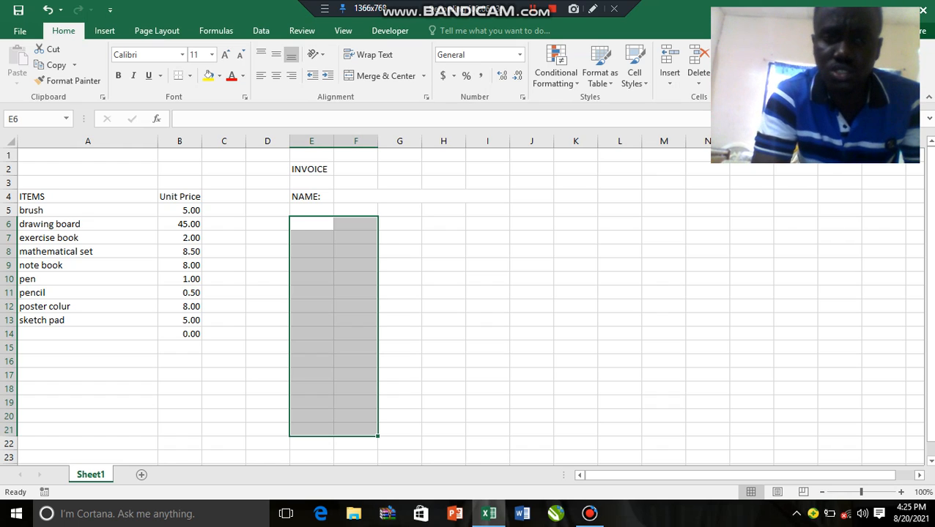
pyautogui.click(422, 76)
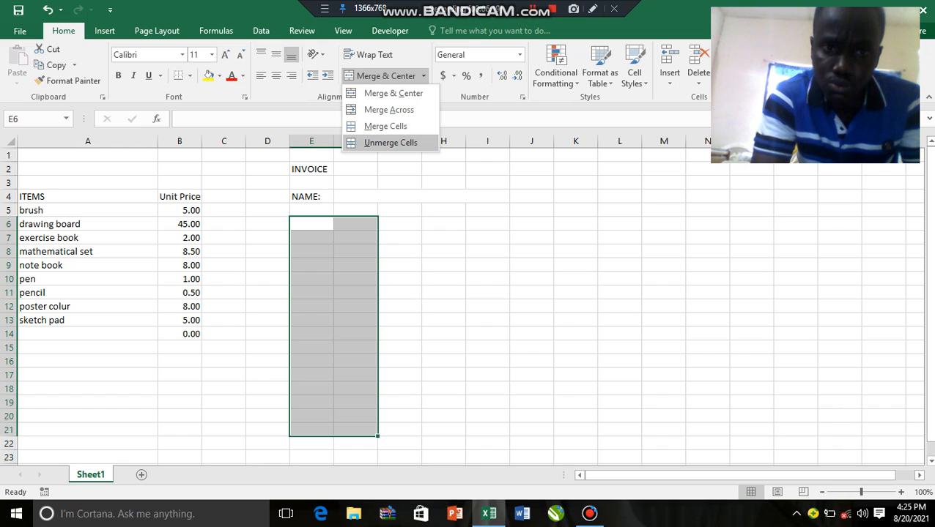
pyautogui.click(388, 110)
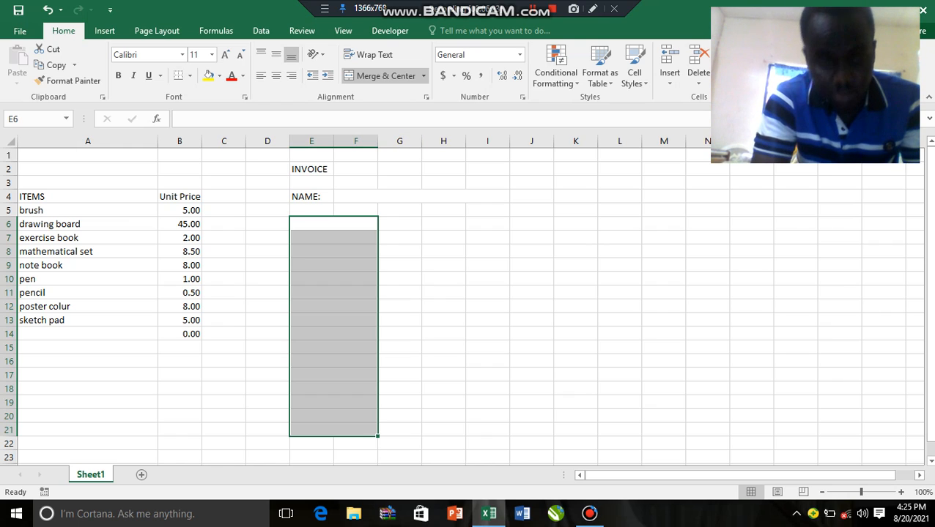
# Enter the invoice column headings ITEMS in merged cell E6 and UNIT PRICE in cell G6
pyautogui.click(330, 224)
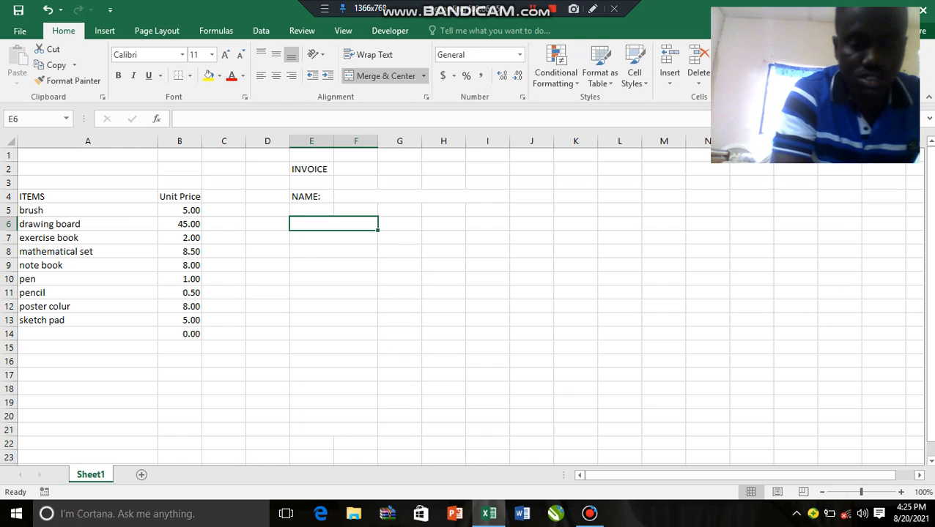
pyautogui.write('ITE')
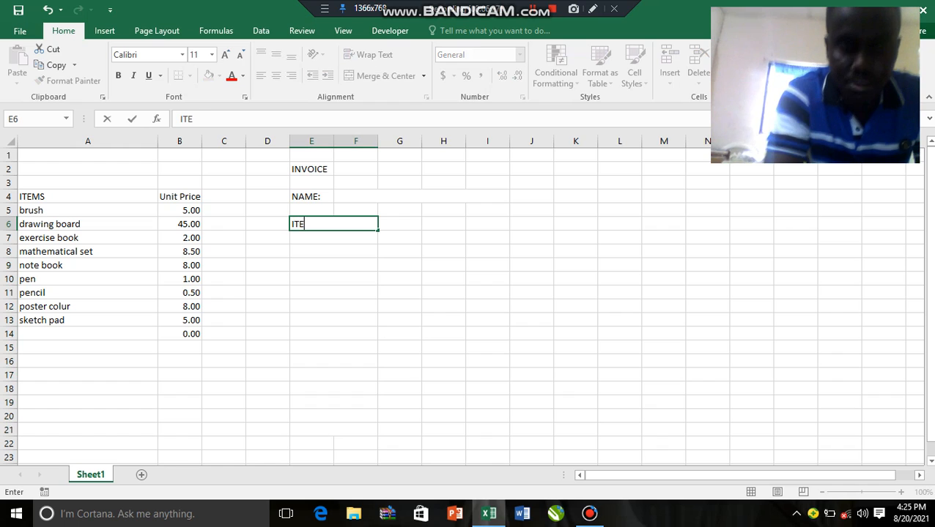
pyautogui.write('MS')
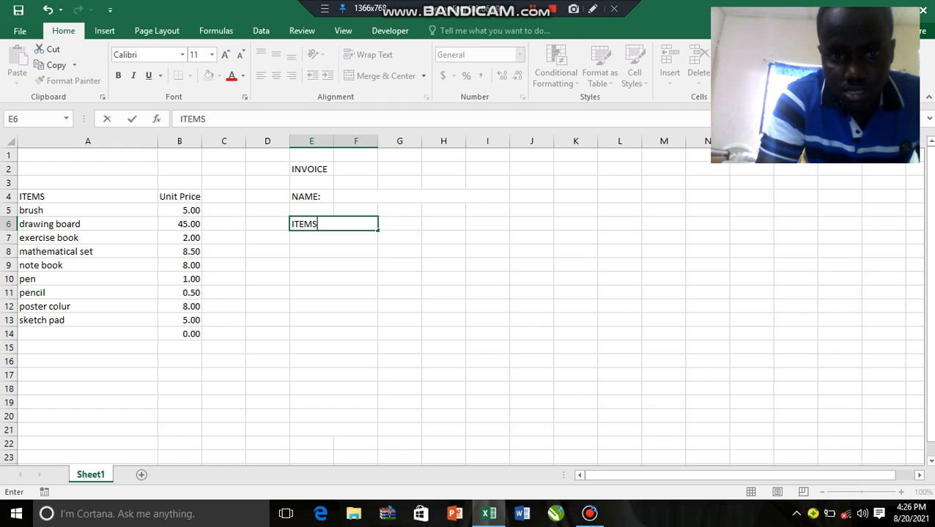
pyautogui.press('Tab')
pyautogui.write('UN')
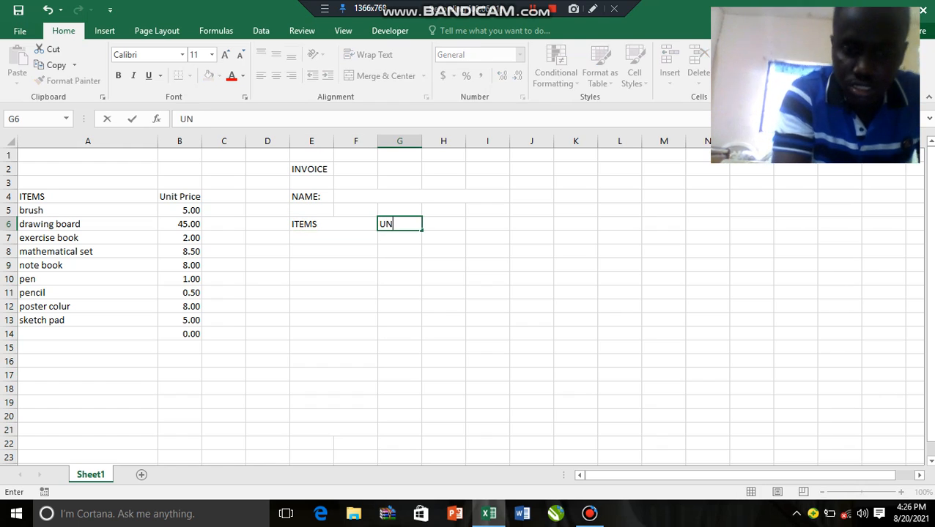
pyautogui.write('IT PRICE')
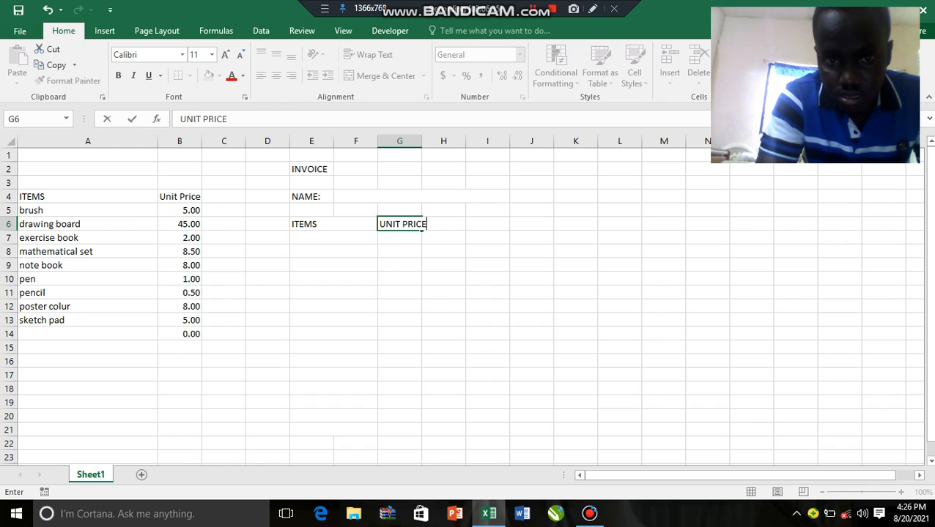
pyautogui.press('F2')
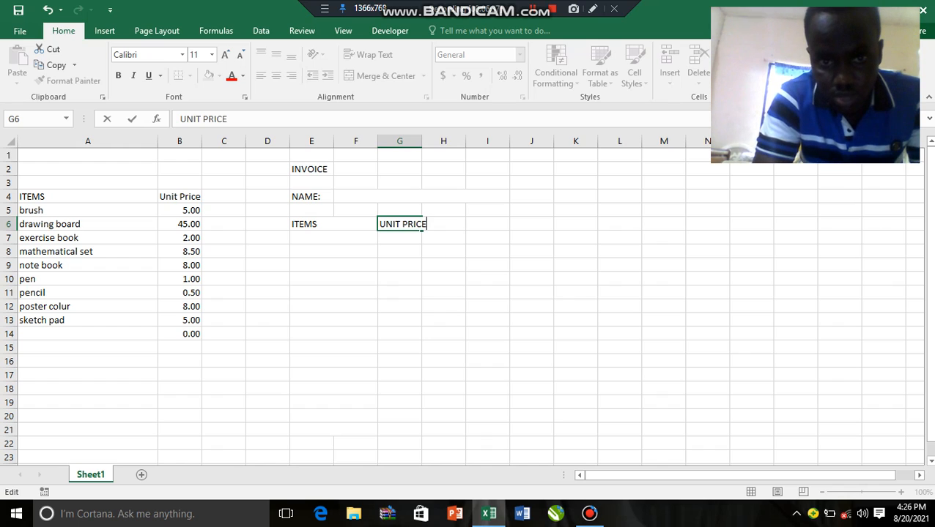
# Enter the heading QUANTITY in cell H6, beside the UNIT PRICE heading
pyautogui.click(443, 252)
pyautogui.click(443, 224)
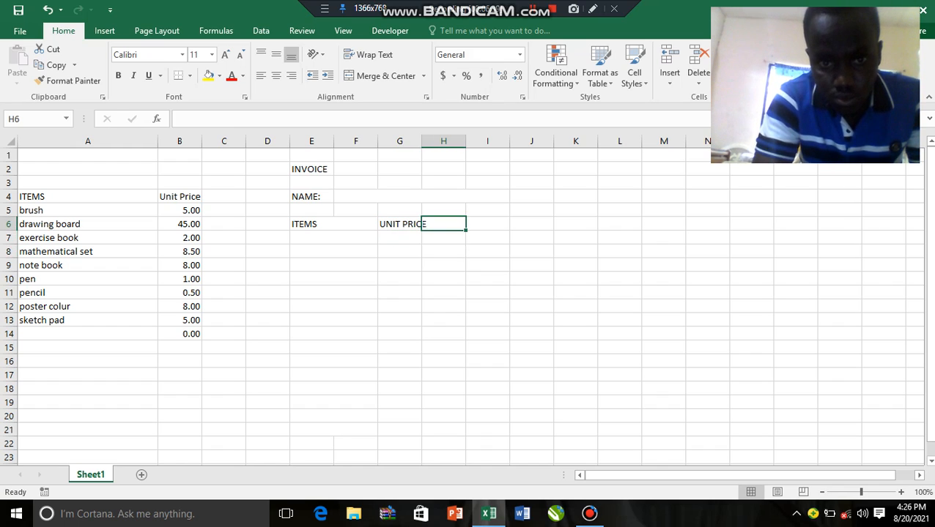
pyautogui.write('QUA')
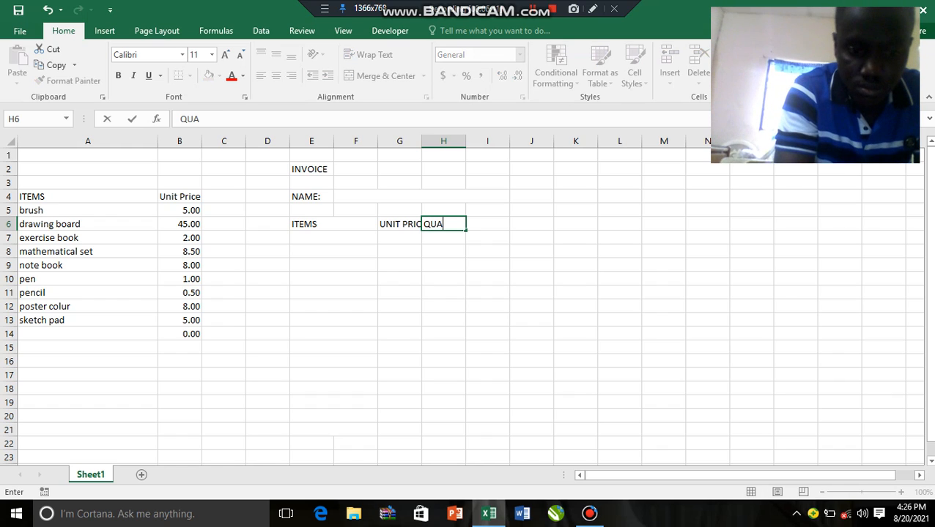
pyautogui.write('NTITY')
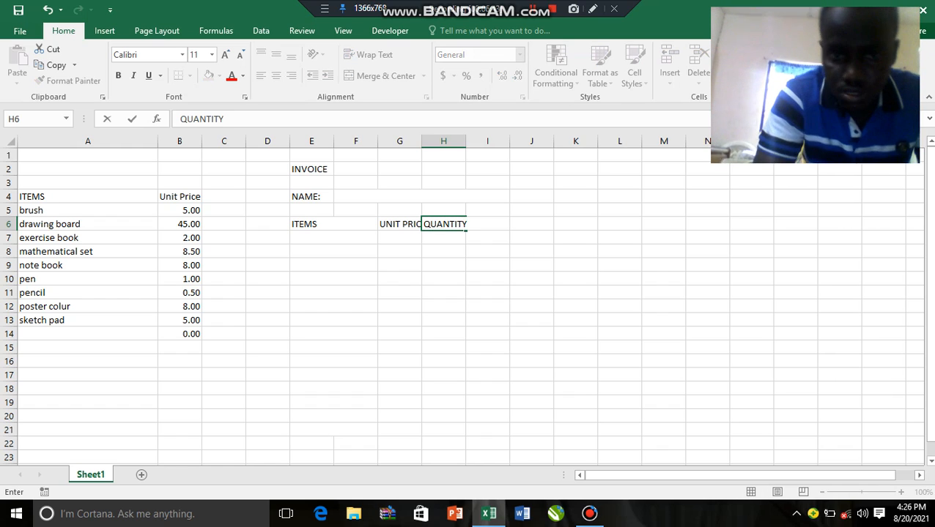
# Enter the heading Total S.PRICE in cell I6, beside the QUANTITY heading
pyautogui.click(487, 237)
pyautogui.press('Up')
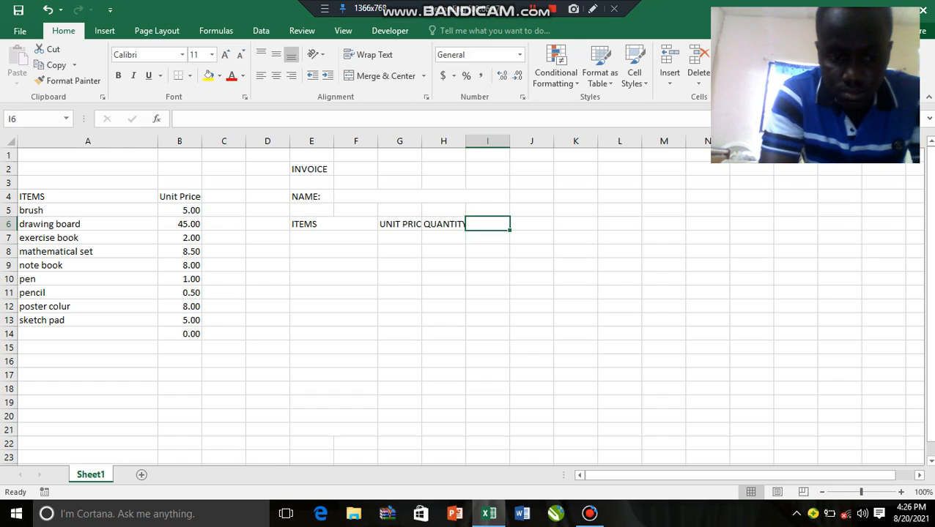
pyautogui.write('S>')
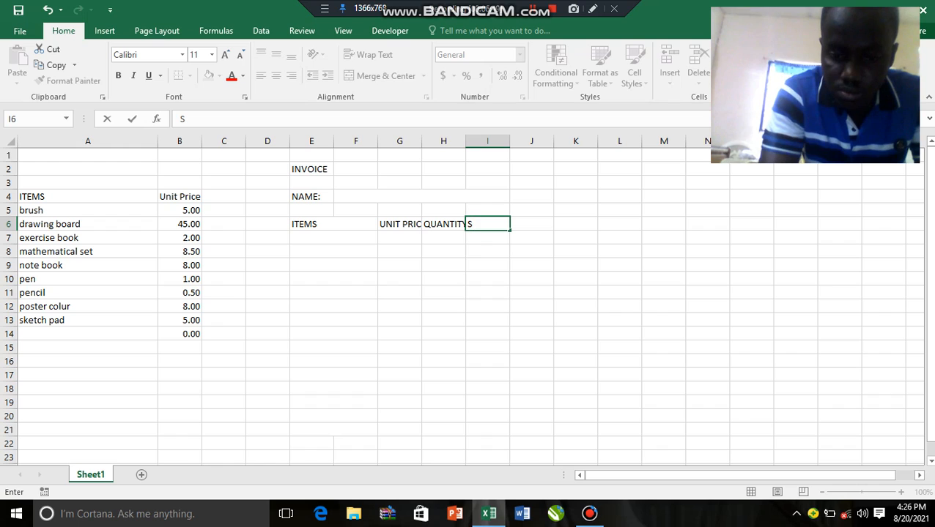
pyautogui.press('BackSpace')
pyautogui.press('BackSpace')
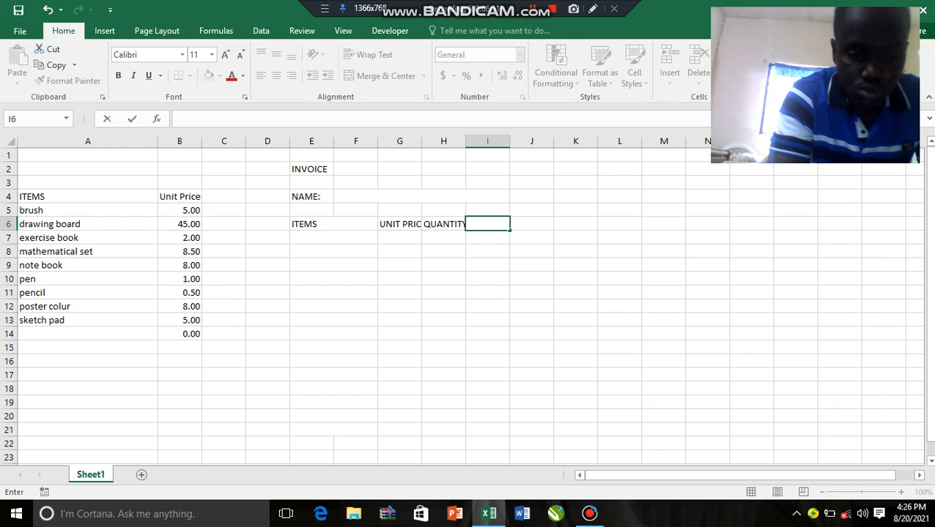
pyautogui.write('To')
pyautogui.write('ta')
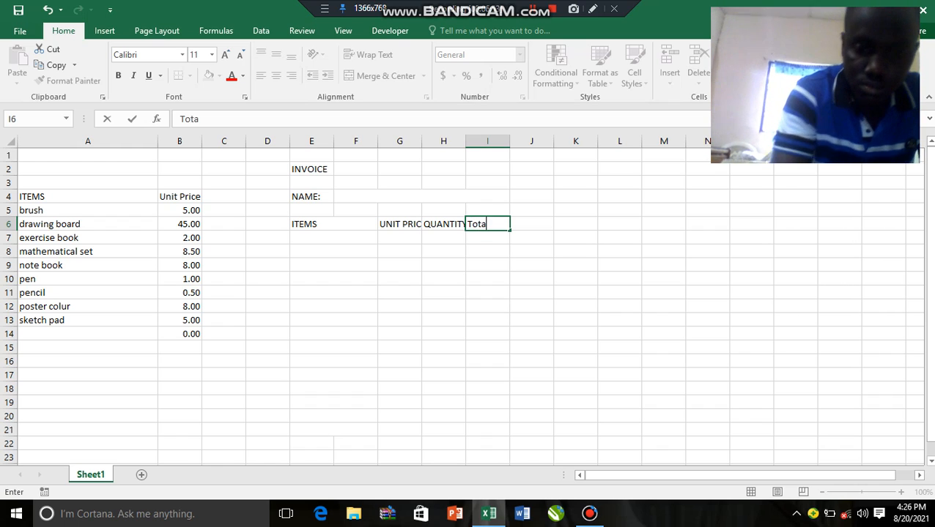
pyautogui.write('l c')
pyautogui.press('BackSpace')
pyautogui.write('S')
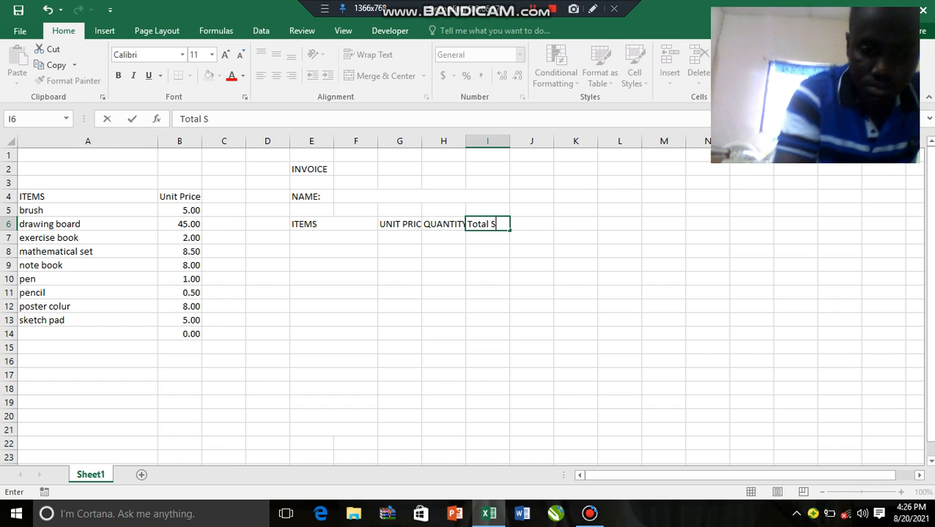
pyautogui.write('.PRICE')
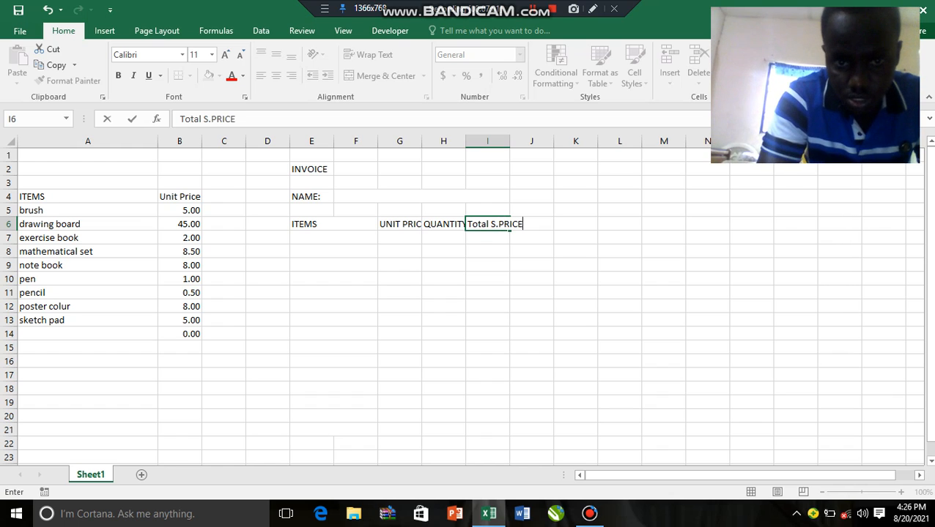
pyautogui.press('Return')
pyautogui.press('Return')
# Widen columns G, H and I so that the invoice headings in row 6 fit their cells
pyautogui.click(399, 224)
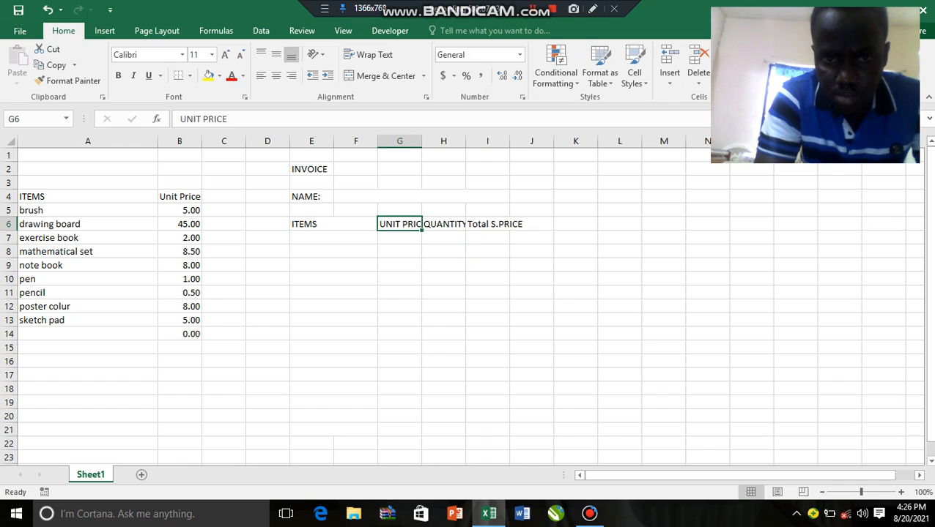
pyautogui.moveTo(422, 141); pyautogui.dragTo(555, 141)
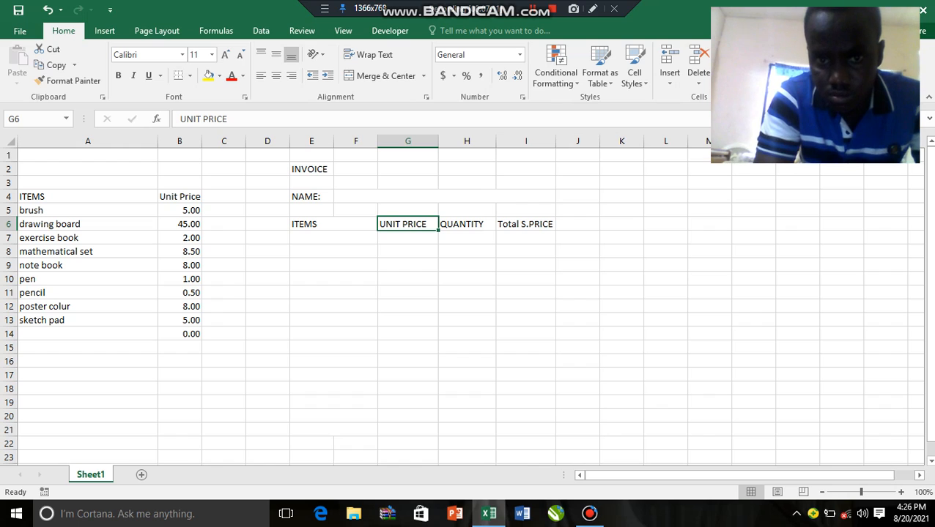
pyautogui.click(333, 238)
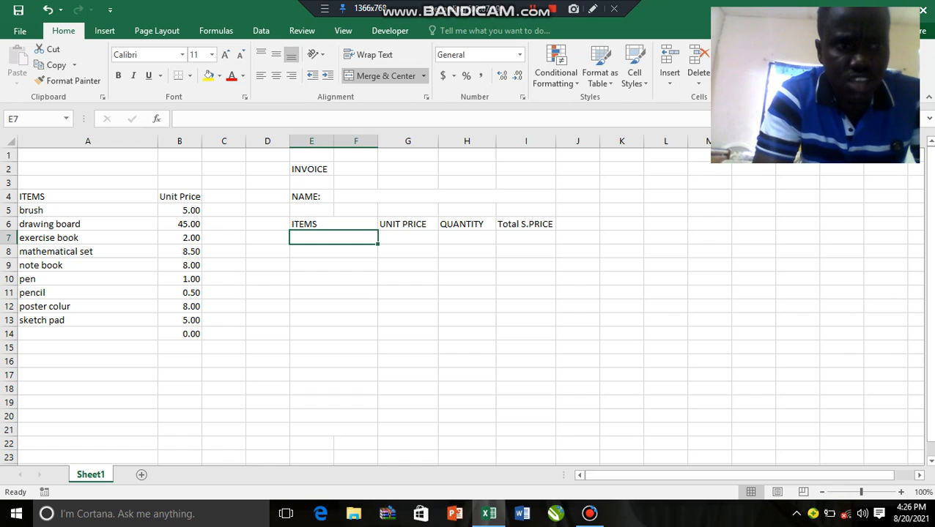
pyautogui.click(88, 210)
pyautogui.hotkey('shift', 'Down')
pyautogui.hotkey('shift', 'Down')
pyautogui.hotkey('shift', 'Down')
pyautogui.hotkey('shift', 'Down')
pyautogui.hotkey('shift', 'Down')
pyautogui.hotkey('shift', 'Down')
pyautogui.hotkey('shift', 'Down')
pyautogui.hotkey('shift', 'Down')
pyautogui.hotkey('shift', 'Down')
pyautogui.hotkey('shift', 'Down')
pyautogui.hotkey('shift', 'Up')
pyautogui.hotkey('shift', 'Up')
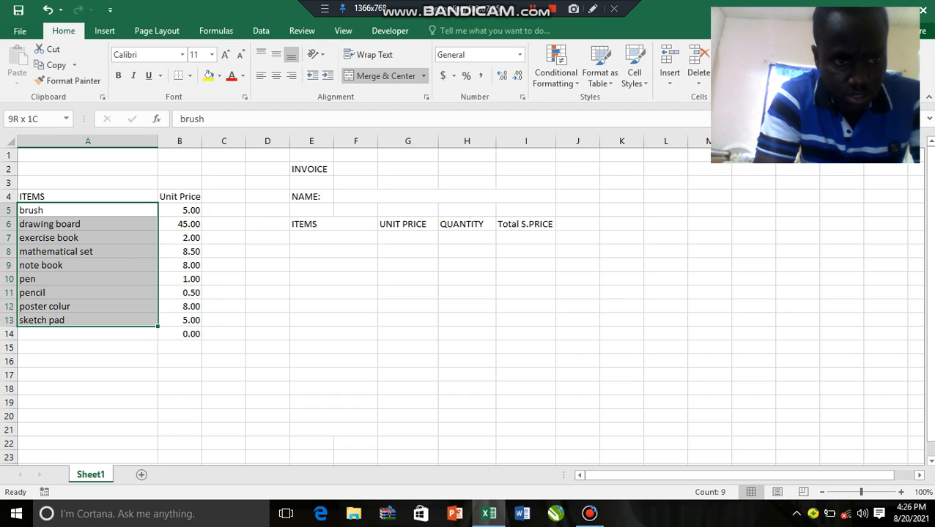
pyautogui.hotkey('shift', 'Down')
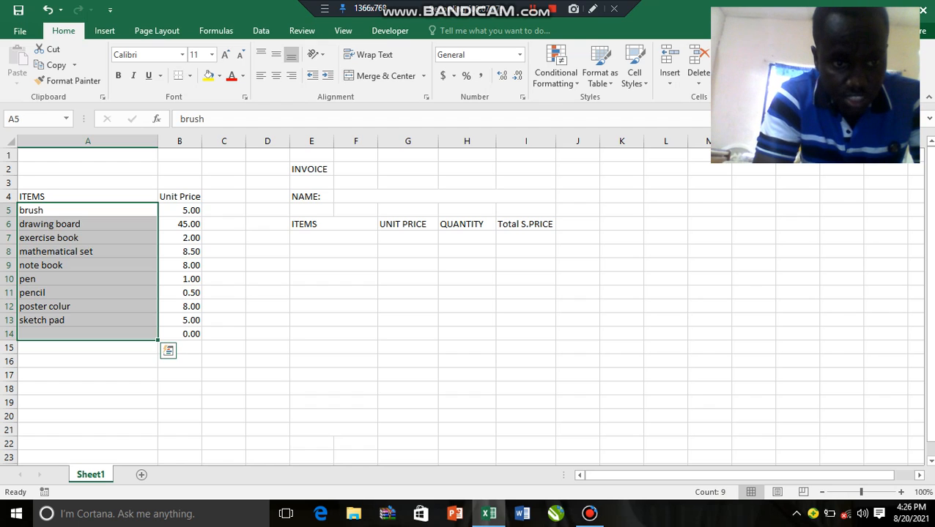
# Add data validation to invoice cell E7 that allows a List with the source =$A$5:$A$13 and an in-cell dropdown
pyautogui.click(333, 238)
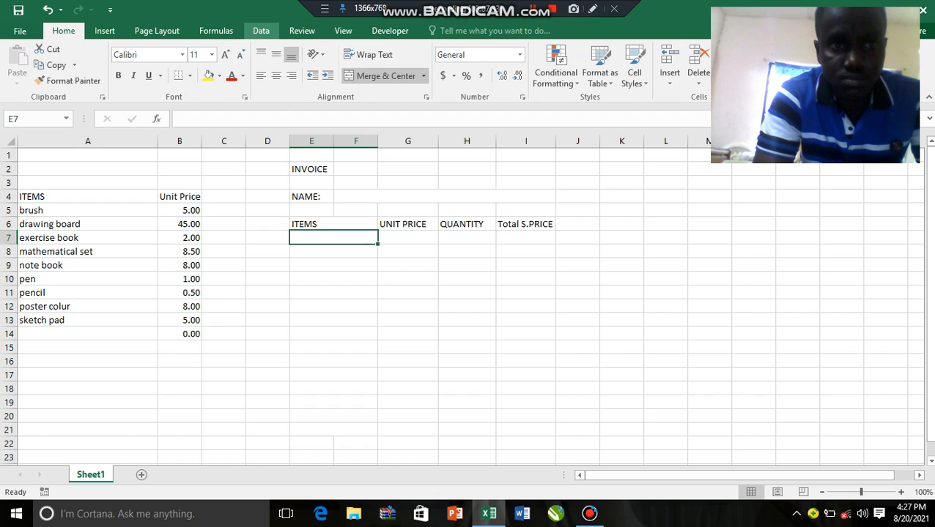
pyautogui.click(260, 31)
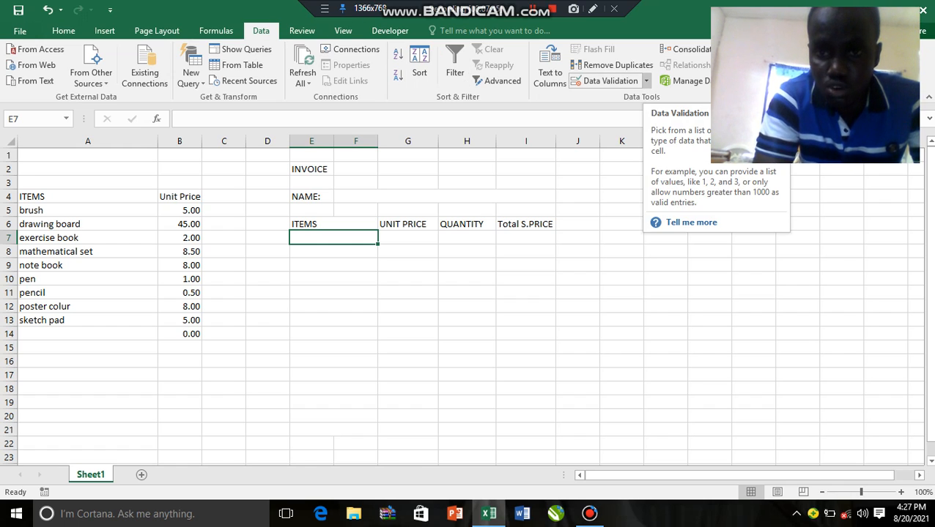
pyautogui.click(646, 81)
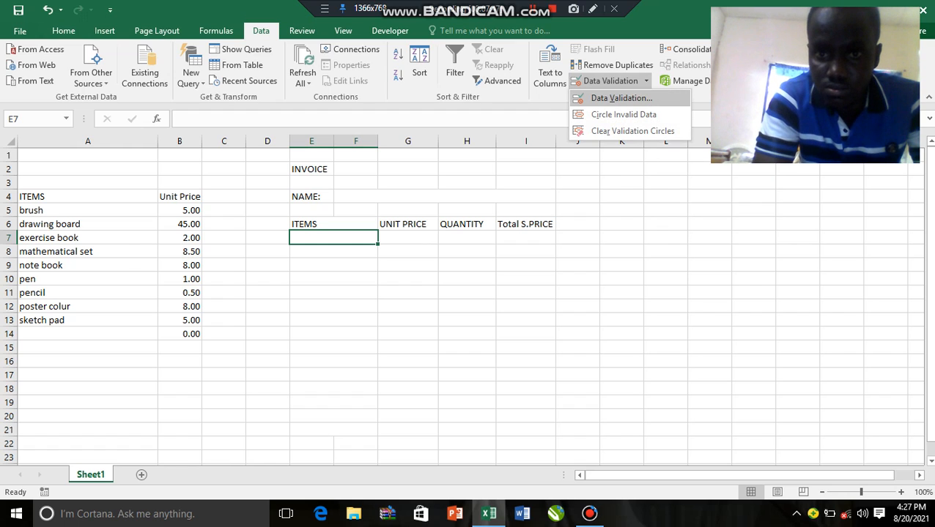
pyautogui.click(621, 98)
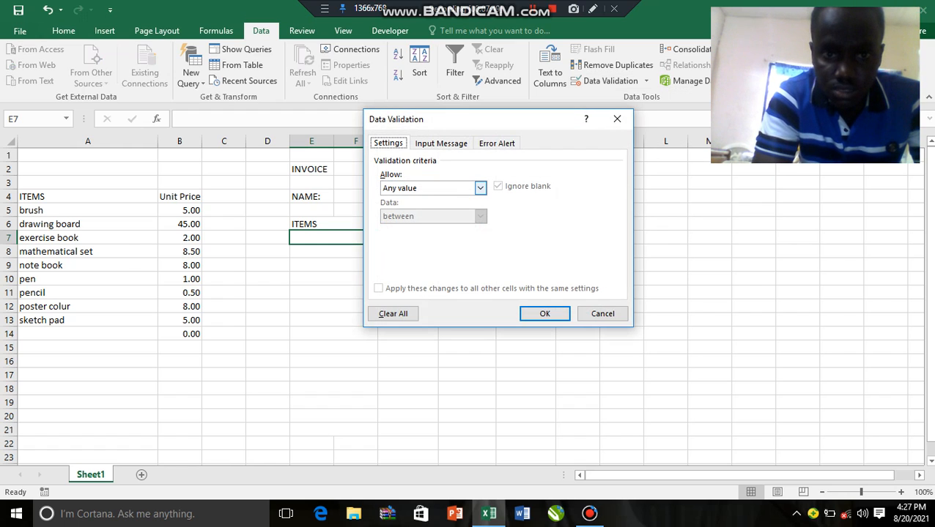
pyautogui.click(480, 187)
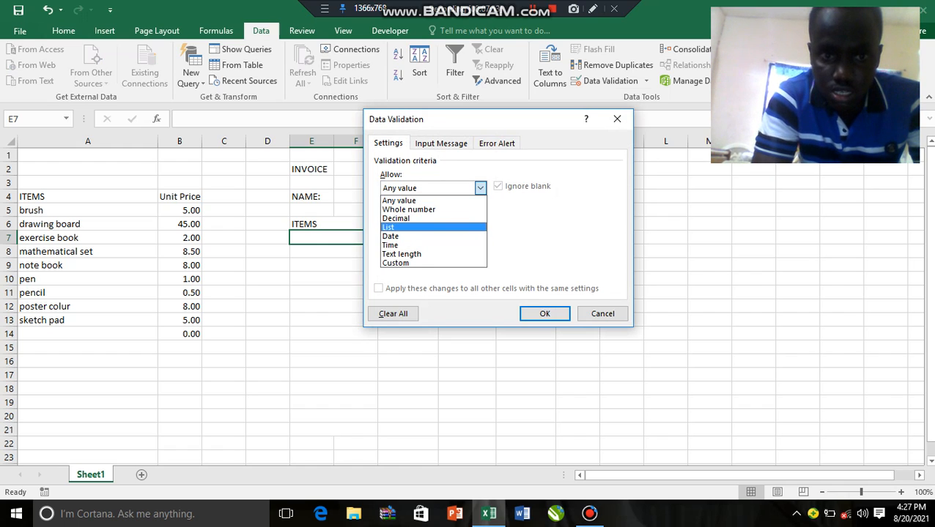
pyautogui.click(432, 227)
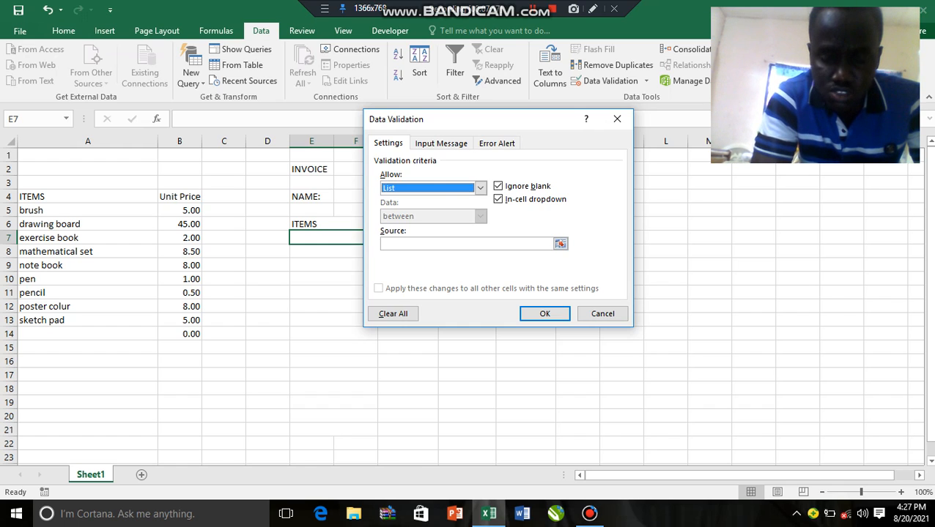
pyautogui.click(463, 244)
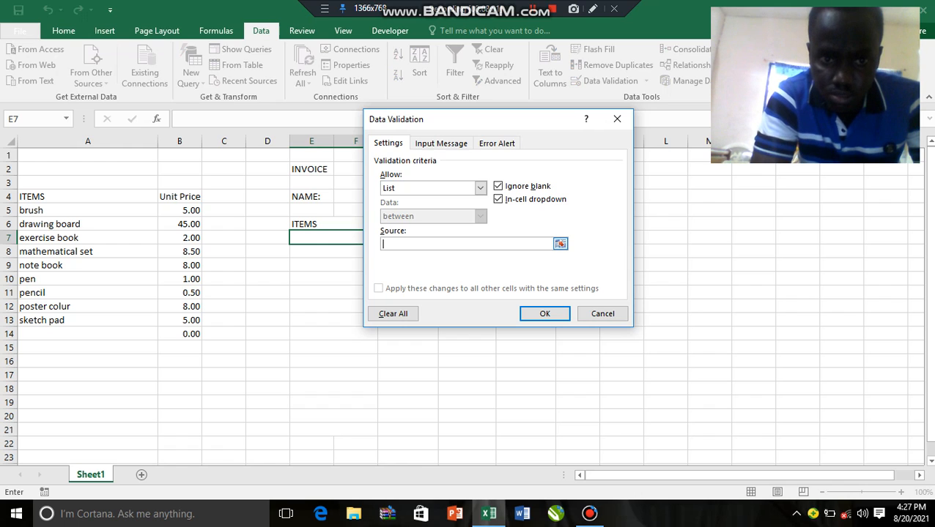
pyautogui.moveTo(44, 210); pyautogui.dragTo(150, 322)
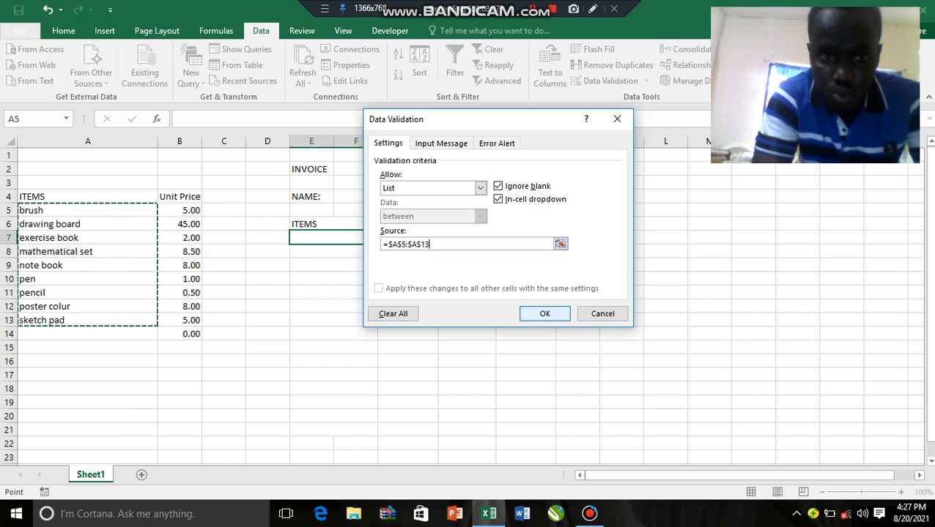
pyautogui.click(545, 314)
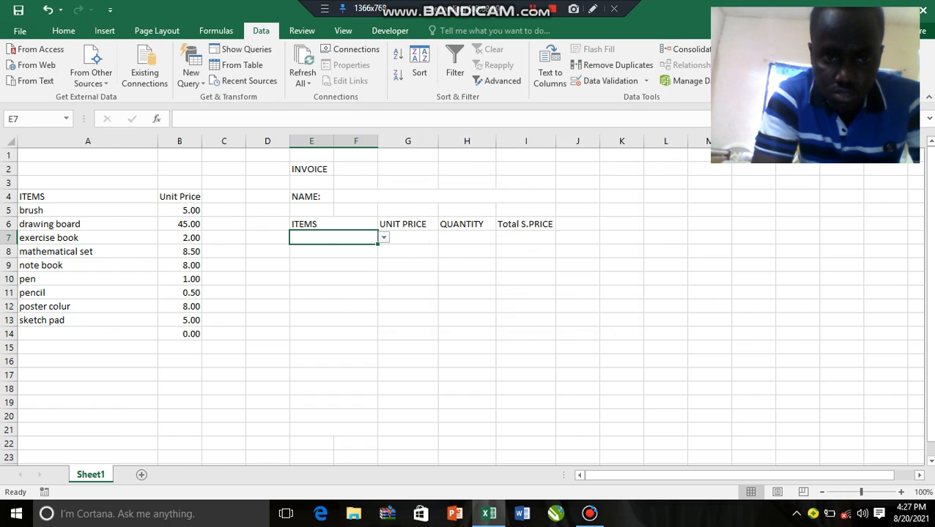
# Look through the choices in cell E7's item dropdown and close it without choosing one
pyautogui.click(383, 237)
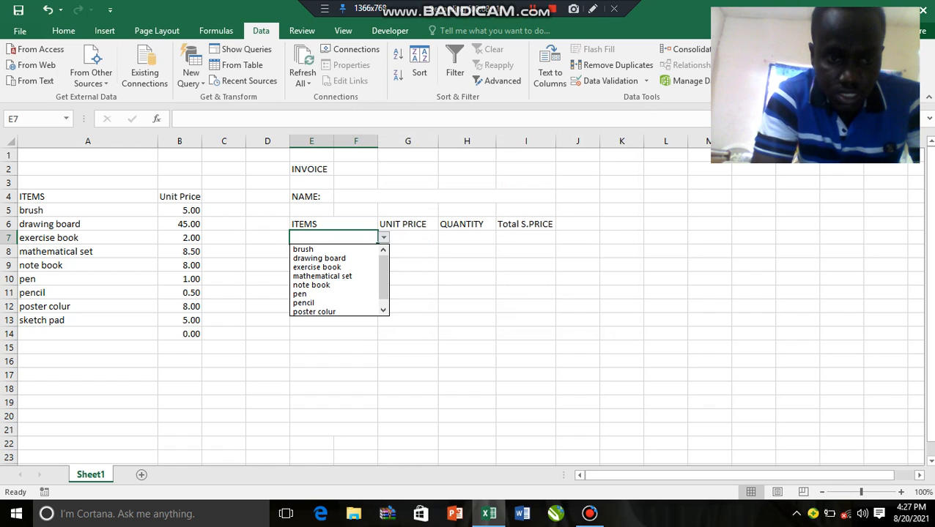
pyautogui.press('Down')
pyautogui.press('Down')
pyautogui.press('Down')
pyautogui.press('Down')
pyautogui.press('Down')
pyautogui.press('Down')
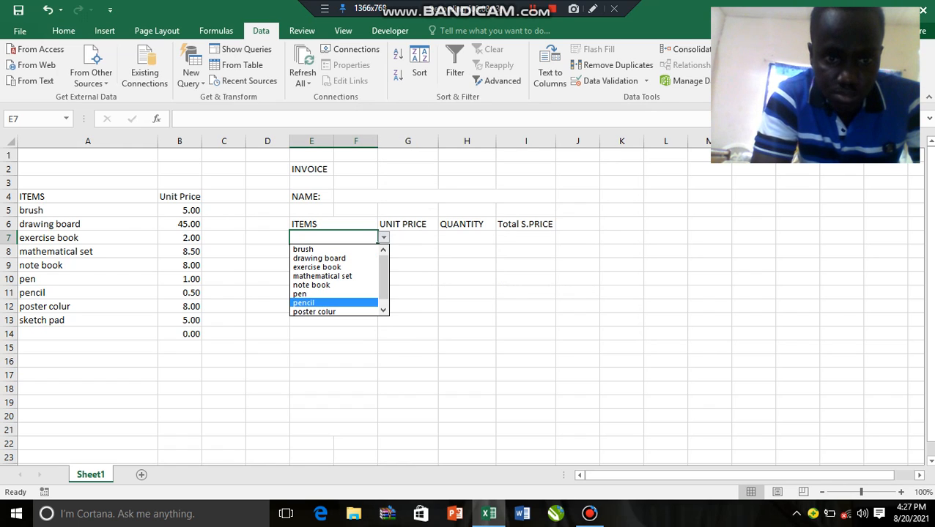
pyautogui.scroll(-1, 337, 281)
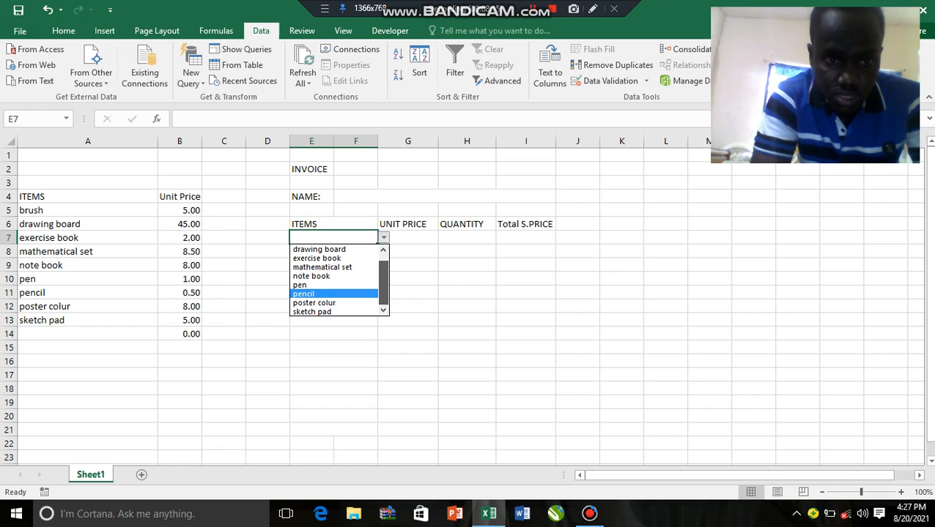
pyautogui.scroll(1, 337, 281)
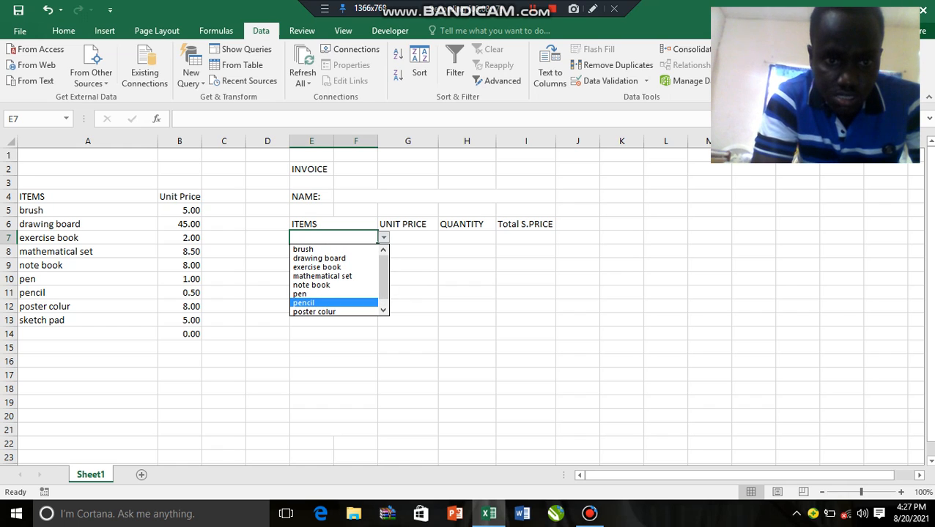
pyautogui.press('Escape')
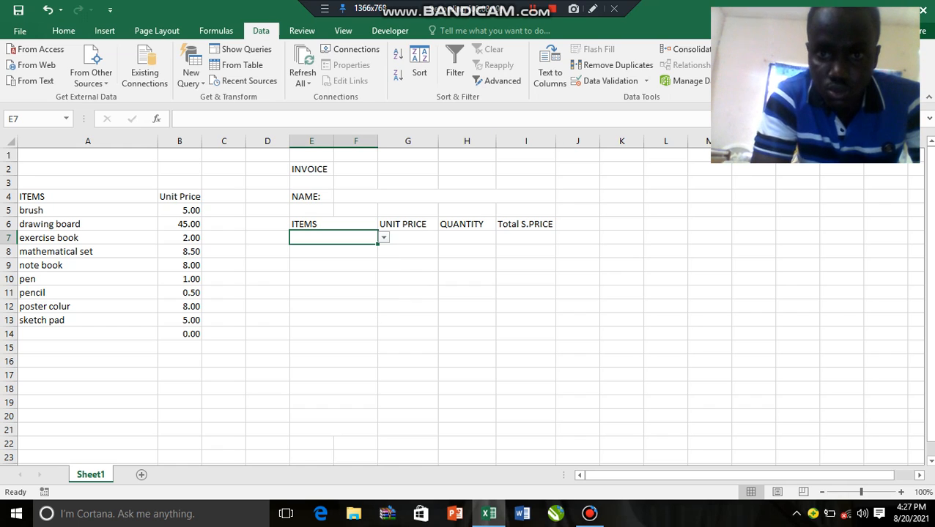
# Try to extend the list source of cell E7's data validation down to A14, using =$A$5:$A$5:$A$14
pyautogui.click(645, 81)
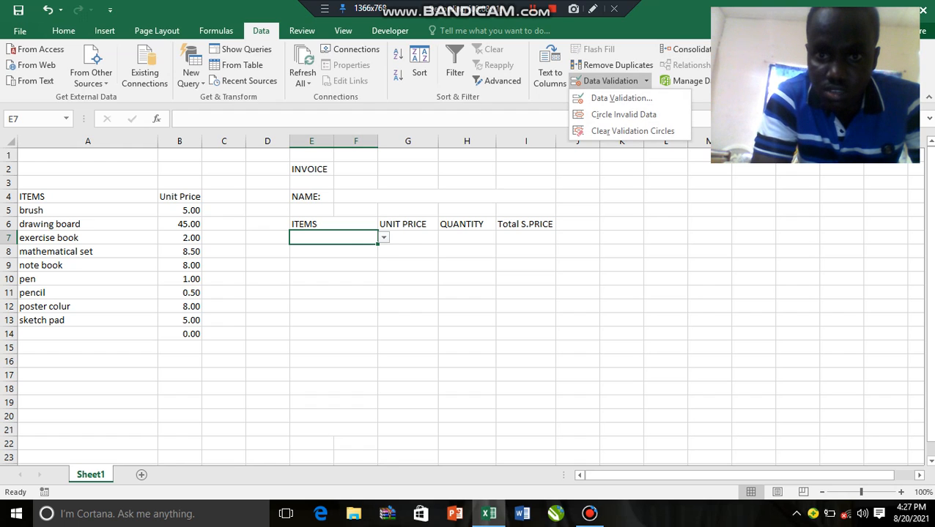
pyautogui.click(621, 97)
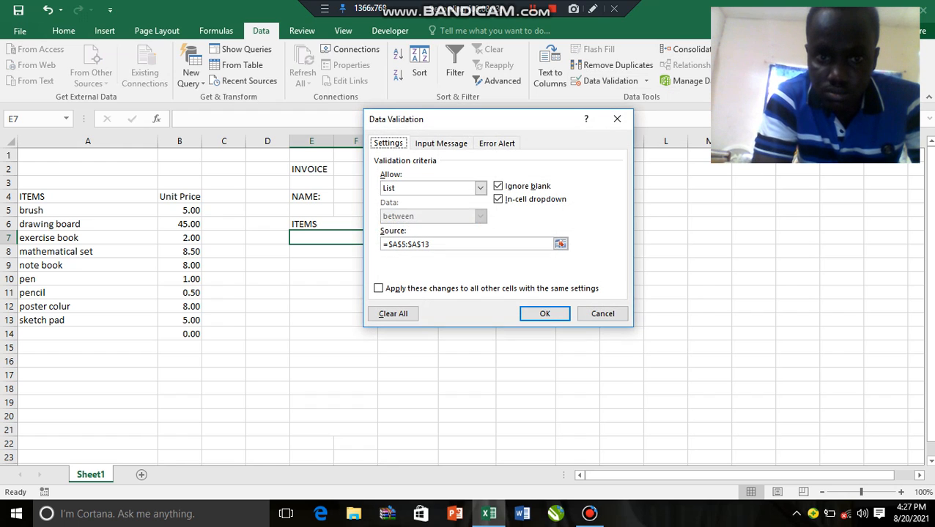
pyautogui.click(454, 244)
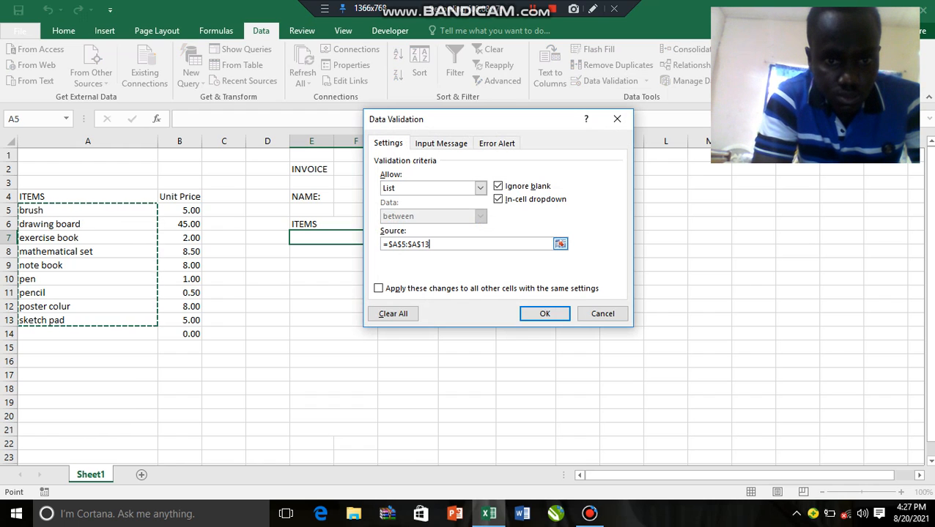
pyautogui.press('BackSpace')
pyautogui.press('BackSpace')
pyautogui.press('BackSpace')
pyautogui.press('BackSpace')
pyautogui.press('BackSpace')
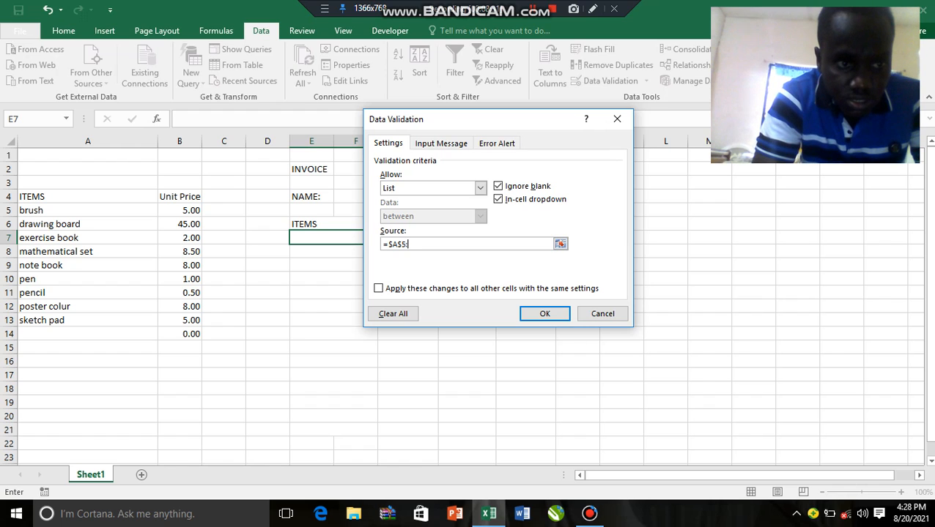
pyautogui.moveTo(88, 210); pyautogui.dragTo(151, 333)
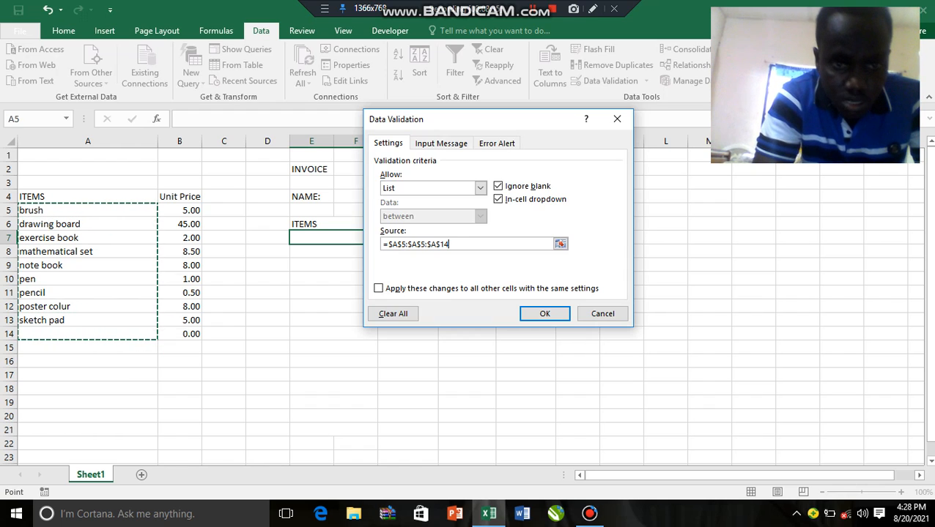
pyautogui.click(544, 314)
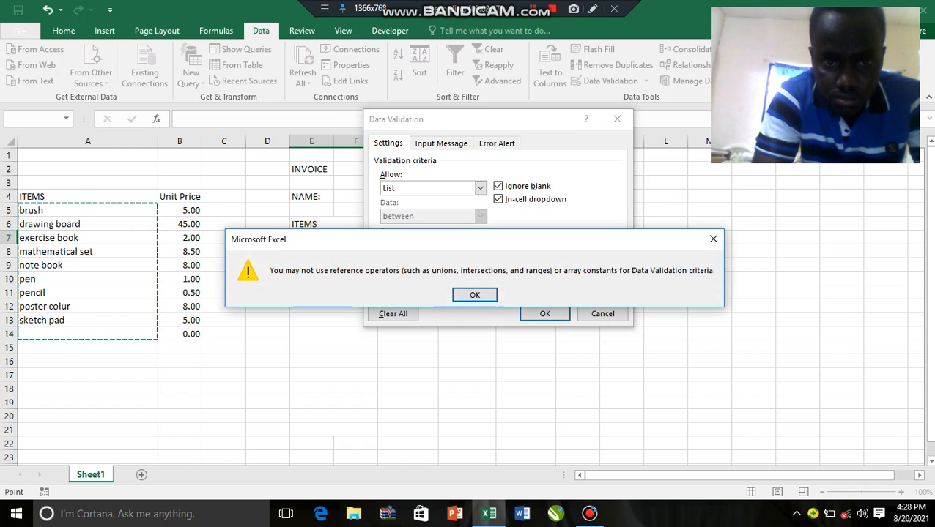
pyautogui.click(475, 294)
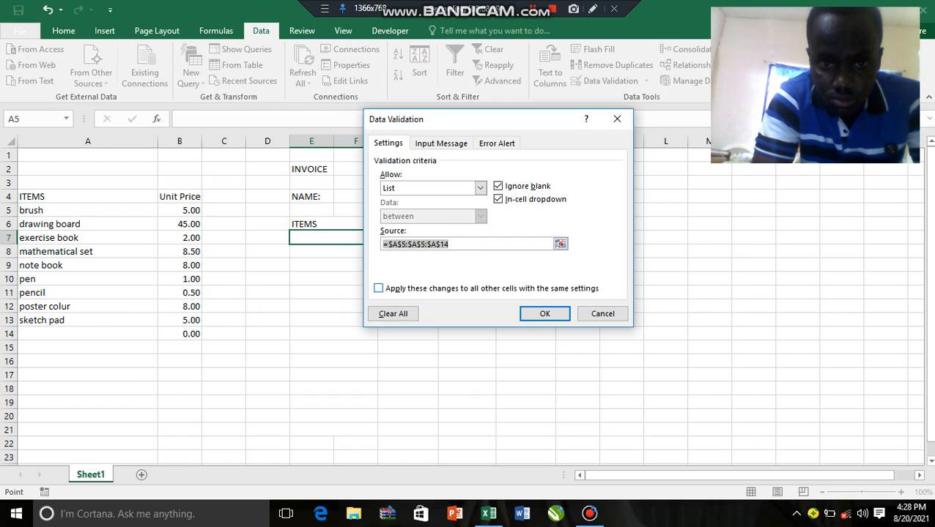
pyautogui.click(545, 313)
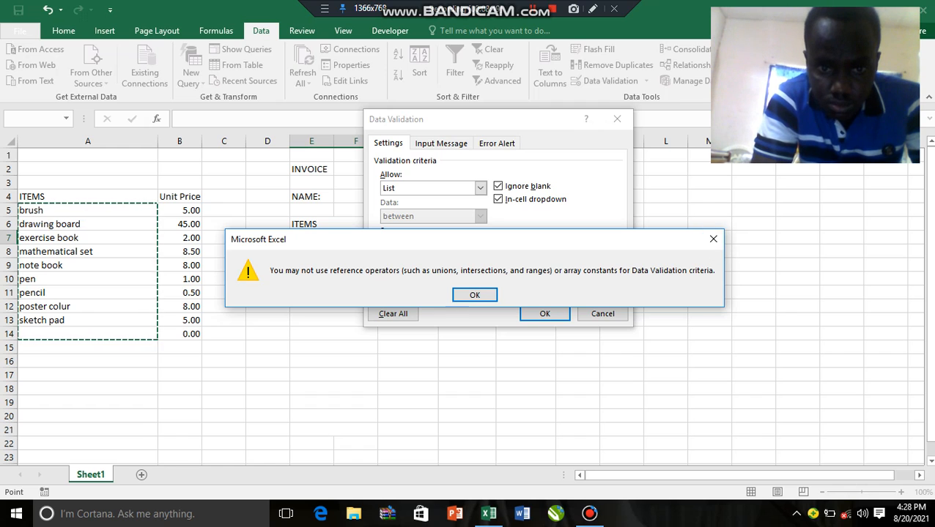
pyautogui.click(475, 294)
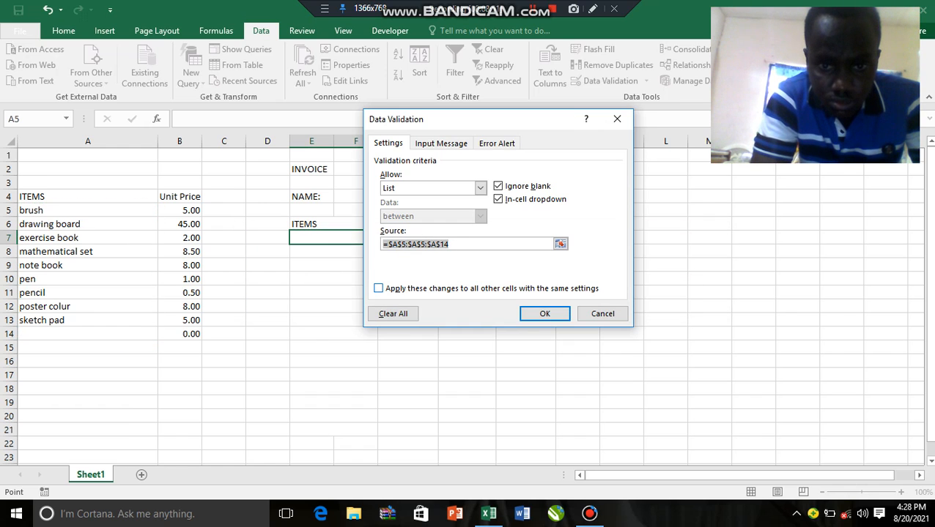
pyautogui.click(545, 314)
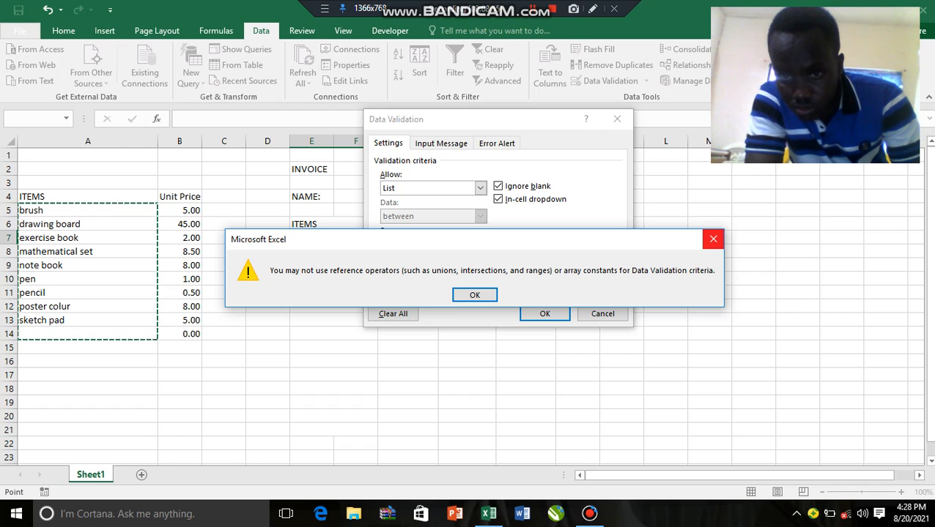
pyautogui.click(713, 239)
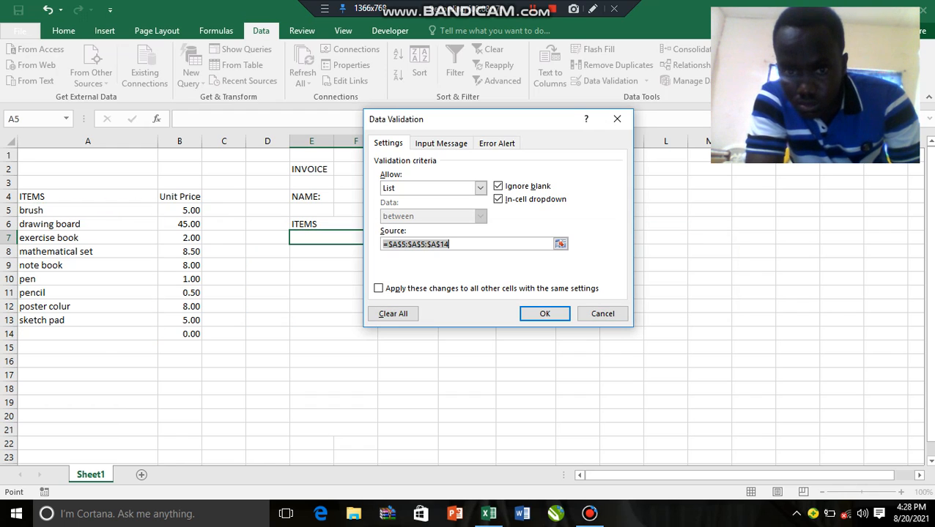
# Replace the list source in cell E7's data validation with =$A$5:$A$14 and apply it
pyautogui.click(476, 244)
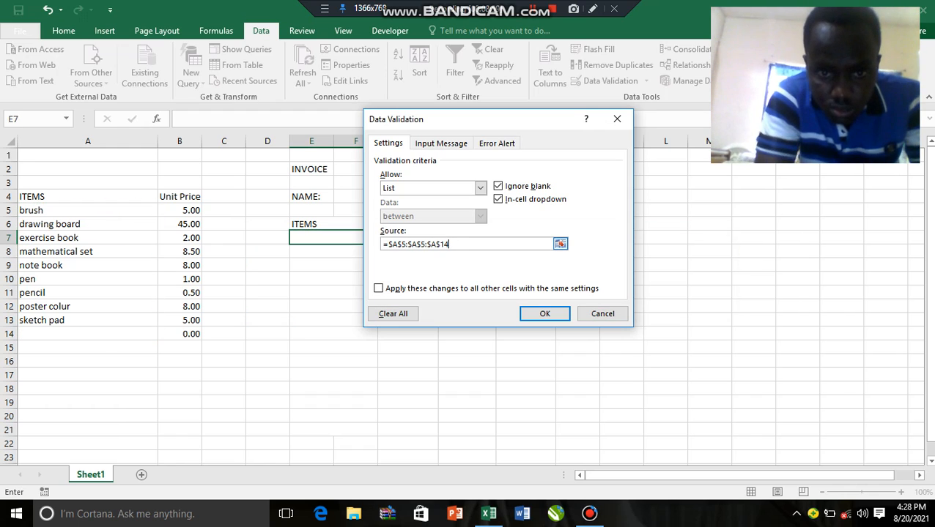
pyautogui.press('BackSpace')
pyautogui.press('BackSpace')
pyautogui.press('BackSpace')
pyautogui.press('BackSpace')
pyautogui.press('BackSpace')
pyautogui.press('BackSpace')
pyautogui.press('BackSpace')
pyautogui.press('BackSpace')
pyautogui.press('BackSpace')
pyautogui.press('BackSpace')
pyautogui.press('BackSpace')
pyautogui.press('BackSpace')
pyautogui.press('BackSpace')
pyautogui.press('BackSpace')
pyautogui.press('BackSpace')
pyautogui.press('BackSpace')
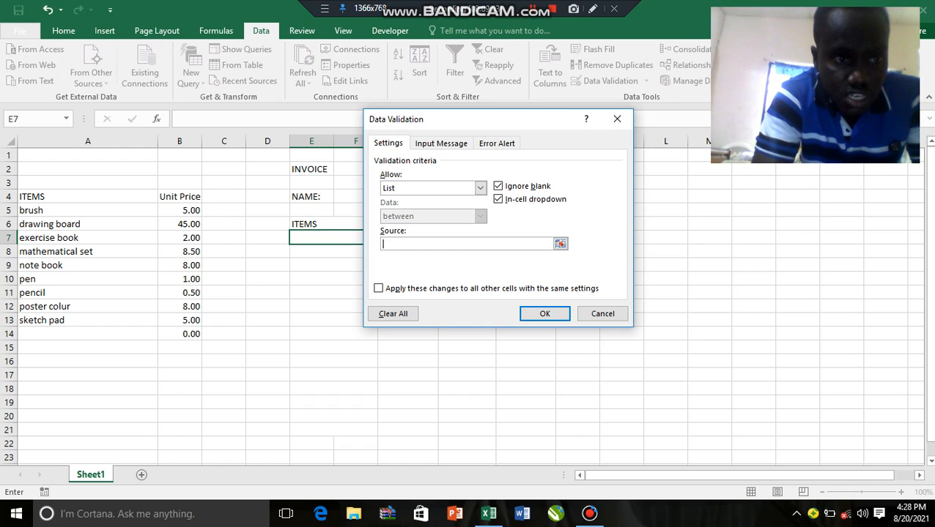
pyautogui.moveTo(147, 210); pyautogui.dragTo(150, 334)
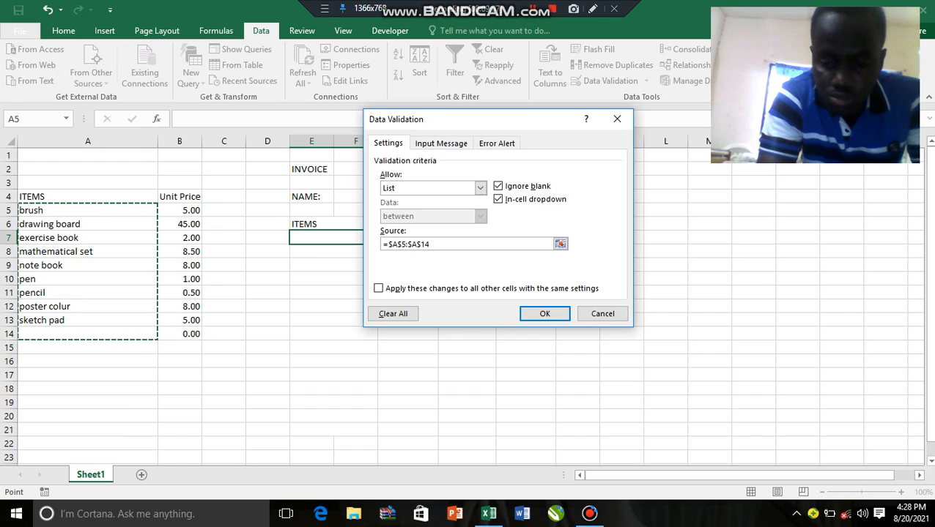
pyautogui.press('Return')
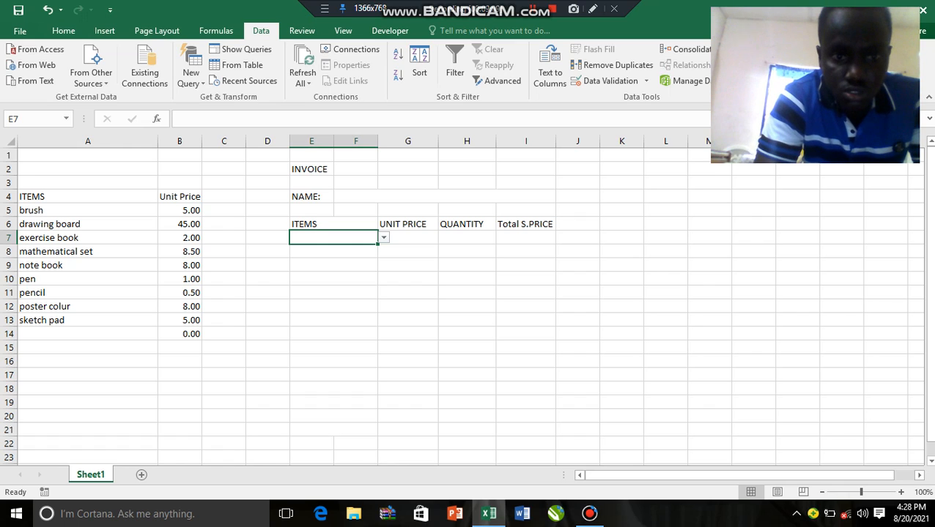
# Choose brush from the item dropdown in invoice cell E7
pyautogui.hotkey('alt', 'Down')
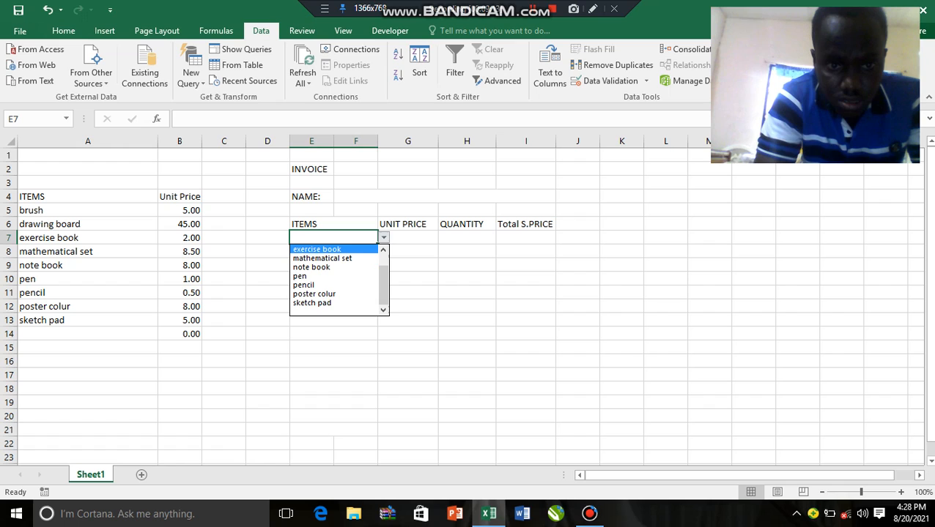
pyautogui.press('Escape')
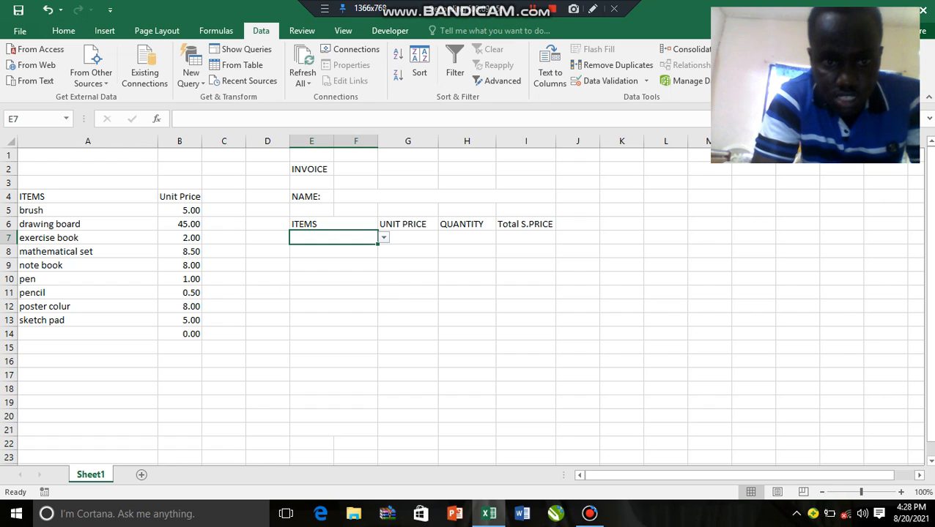
pyautogui.click(334, 293)
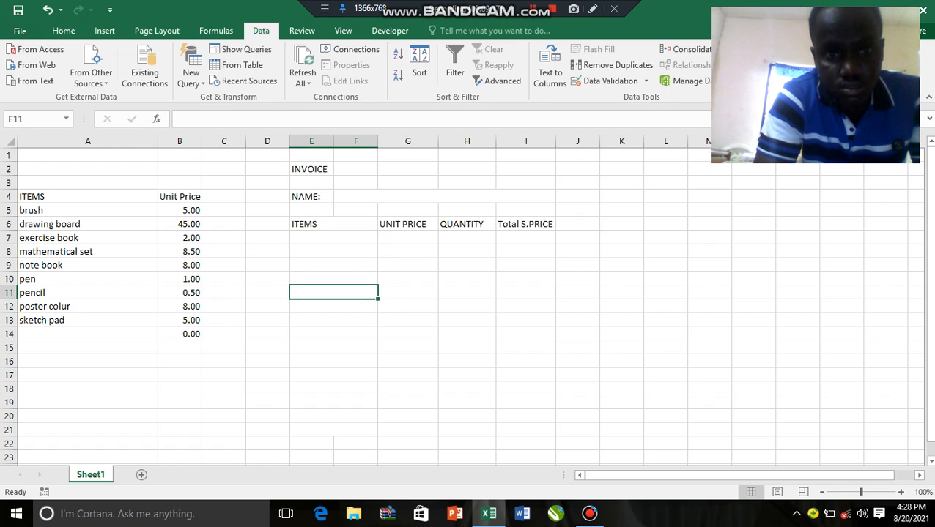
pyautogui.click(334, 238)
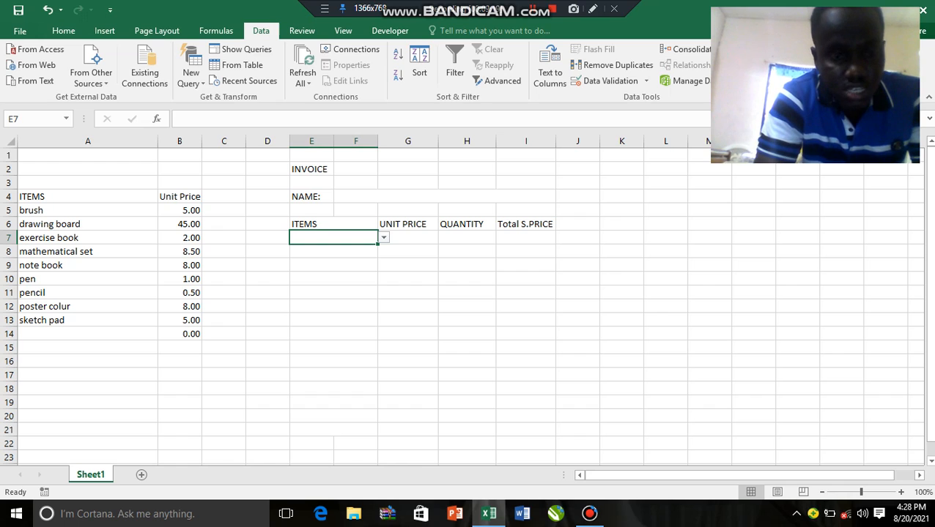
pyautogui.click(383, 237)
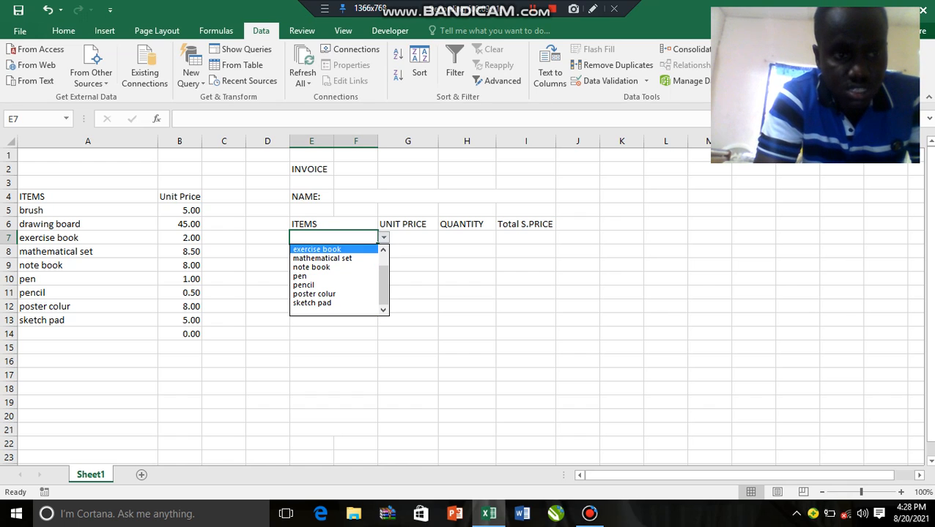
pyautogui.press('Down')
pyautogui.moveTo(383, 285); pyautogui.dragTo(383, 272)
pyautogui.click(383, 237)
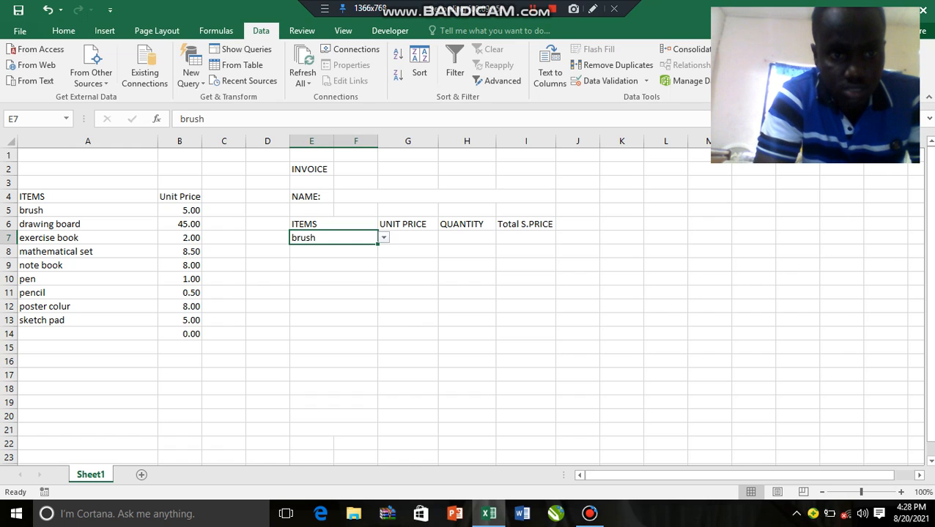
pyautogui.click(407, 237)
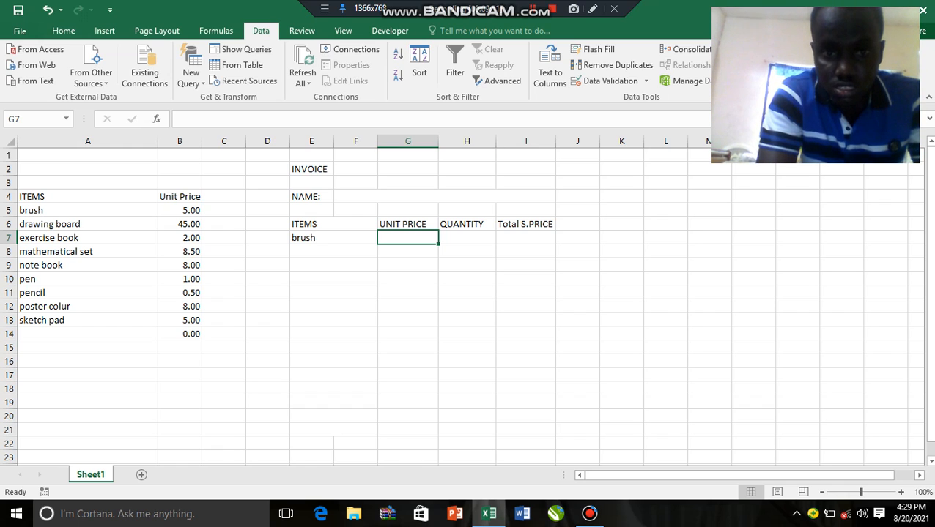
pyautogui.click(466, 238)
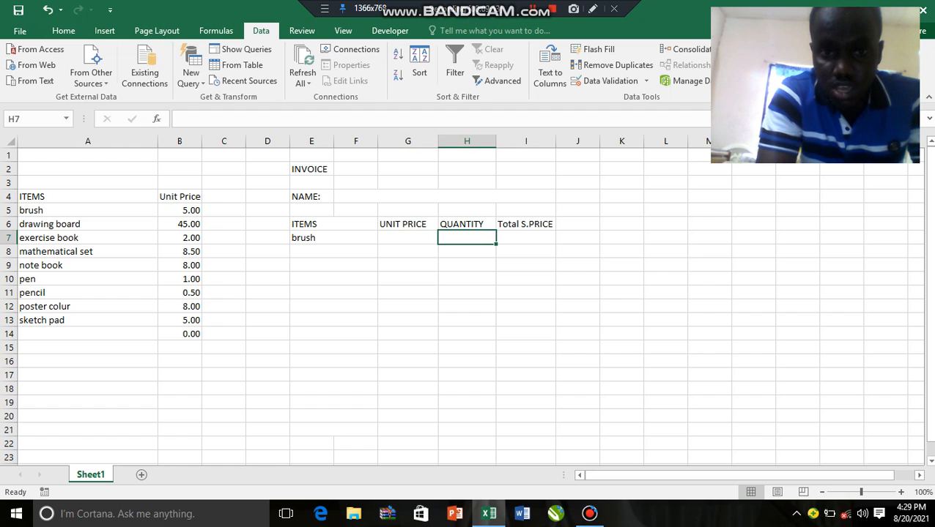
pyautogui.click(525, 238)
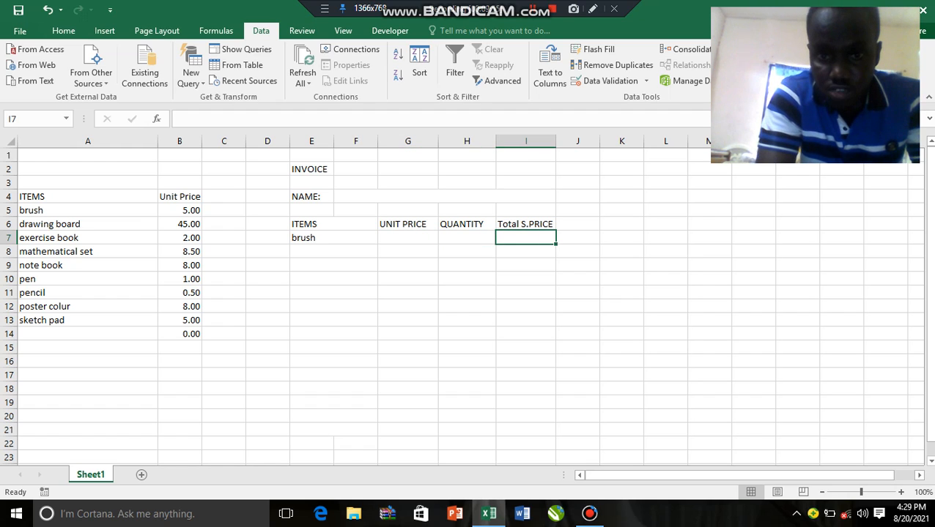